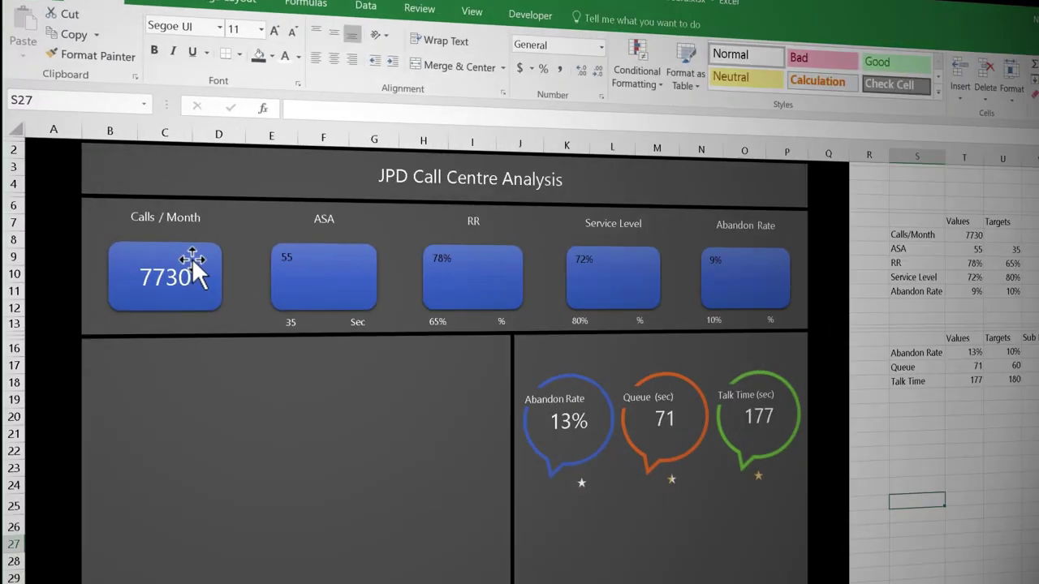
Copy the Calls / Month card's formatting to the ASA, RR, Service Level and Abandon Rate cards with Format Painter.
click(192, 258)
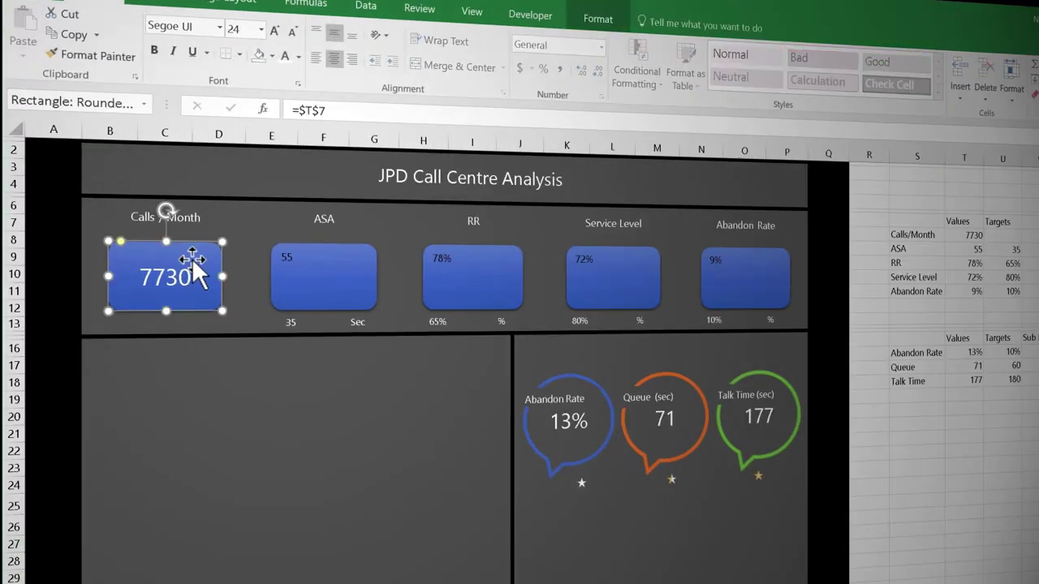
click(122, 58)
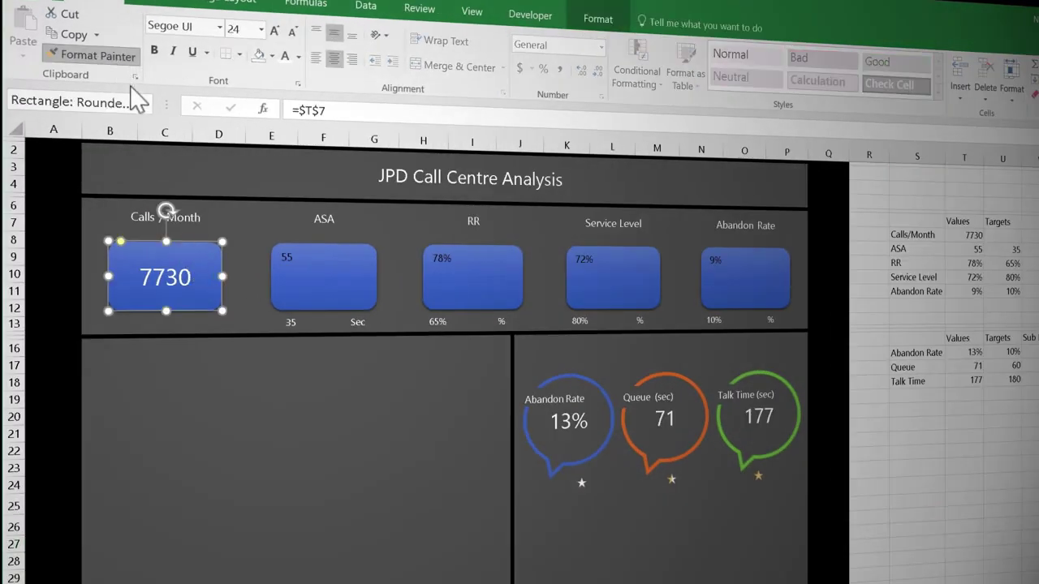
click(342, 277)
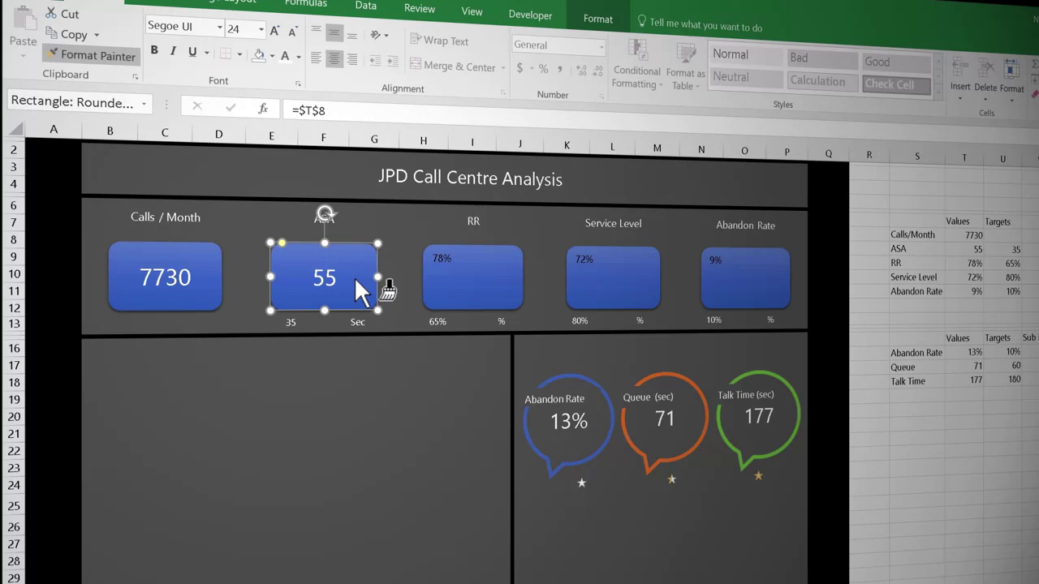
click(449, 284)
click(601, 280)
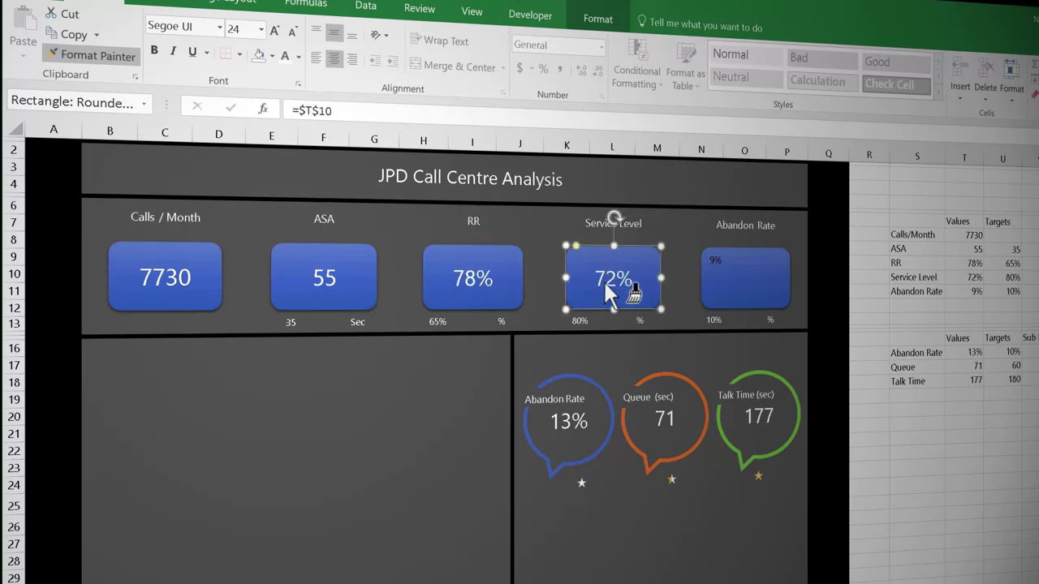
click(763, 285)
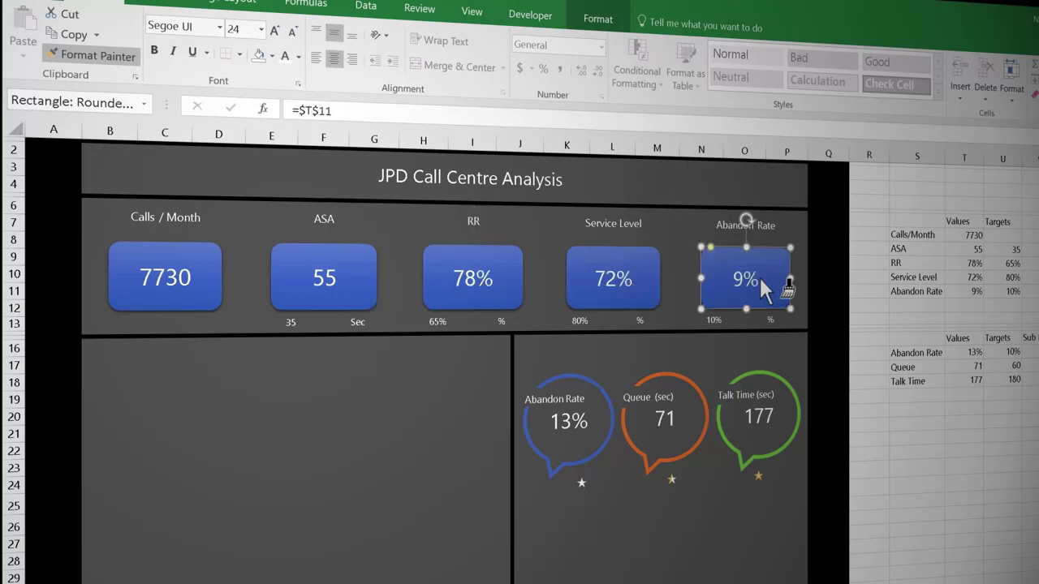
click(110, 56)
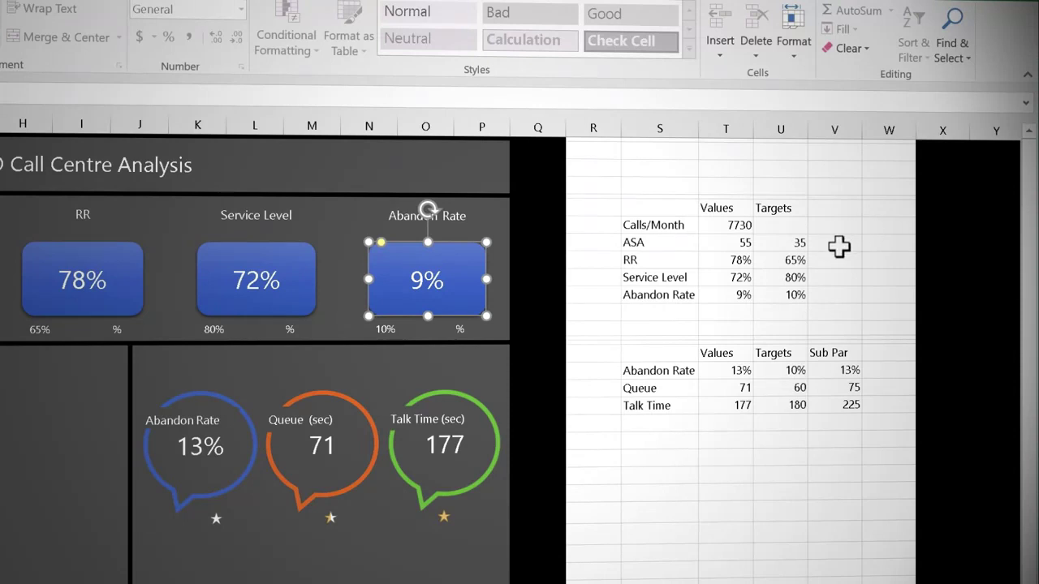
Enter the target check =IF(T8<=U8,1,0) in V8, beside the ASA target.
click(839, 247)
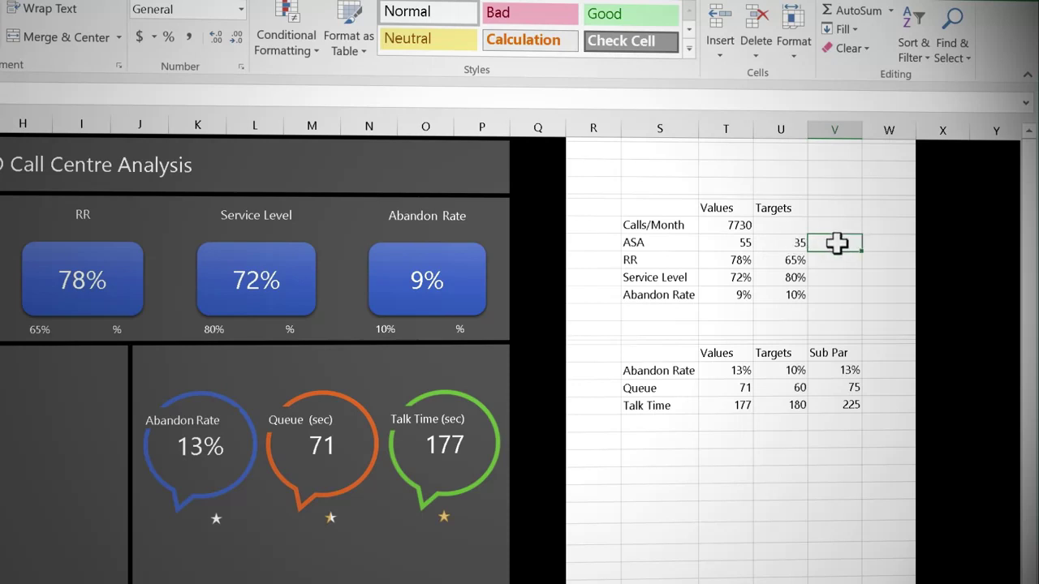
text(=if)
key(Tab)
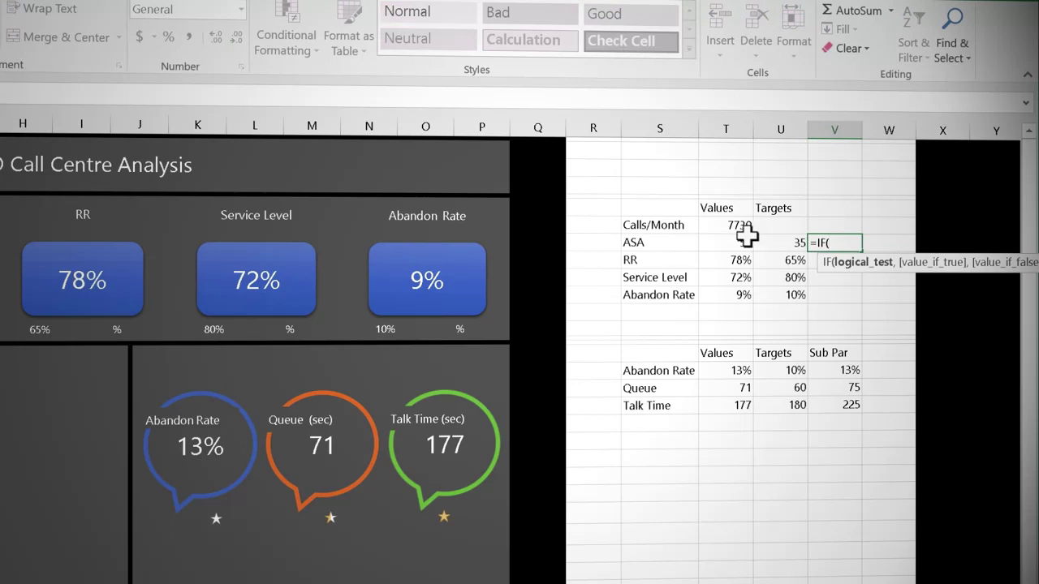
click(733, 244)
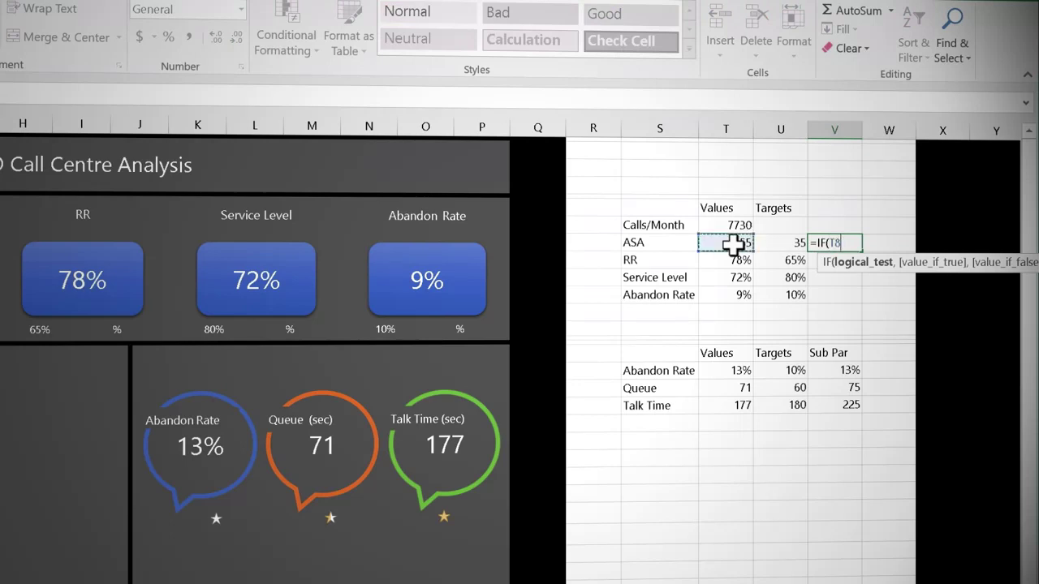
text(<=)
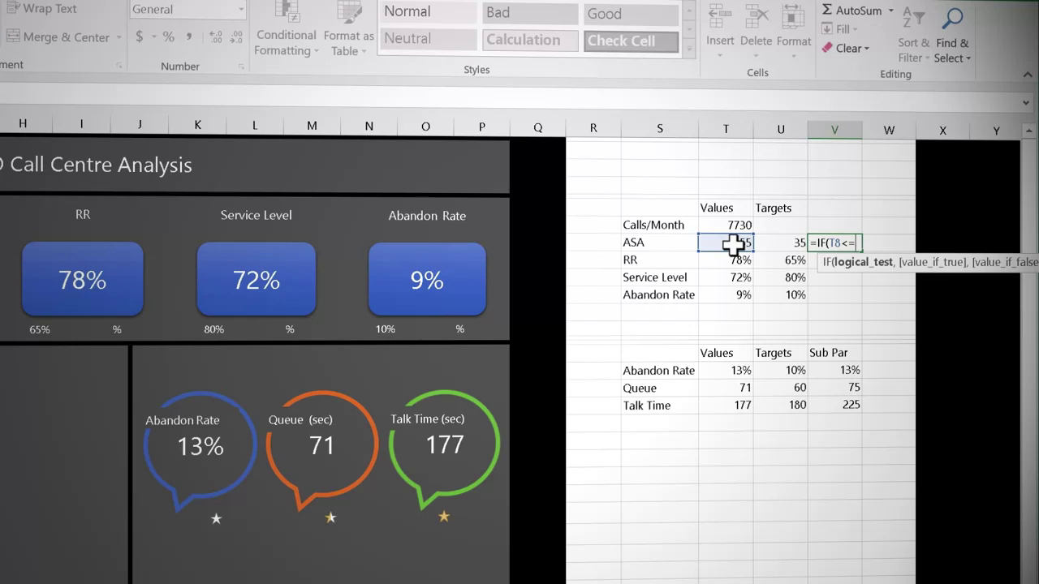
click(790, 243)
text(,)
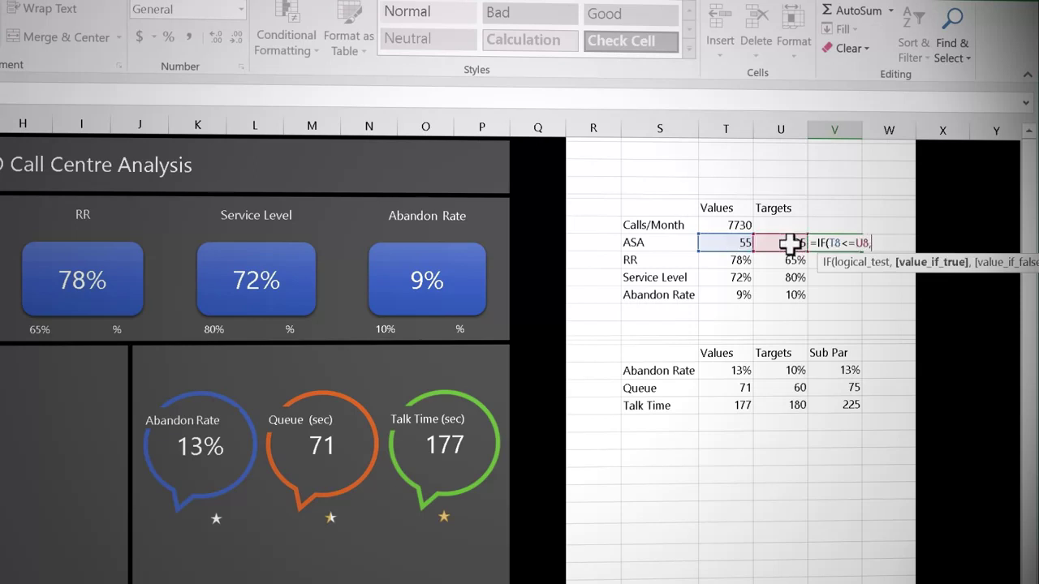
text(1,0)
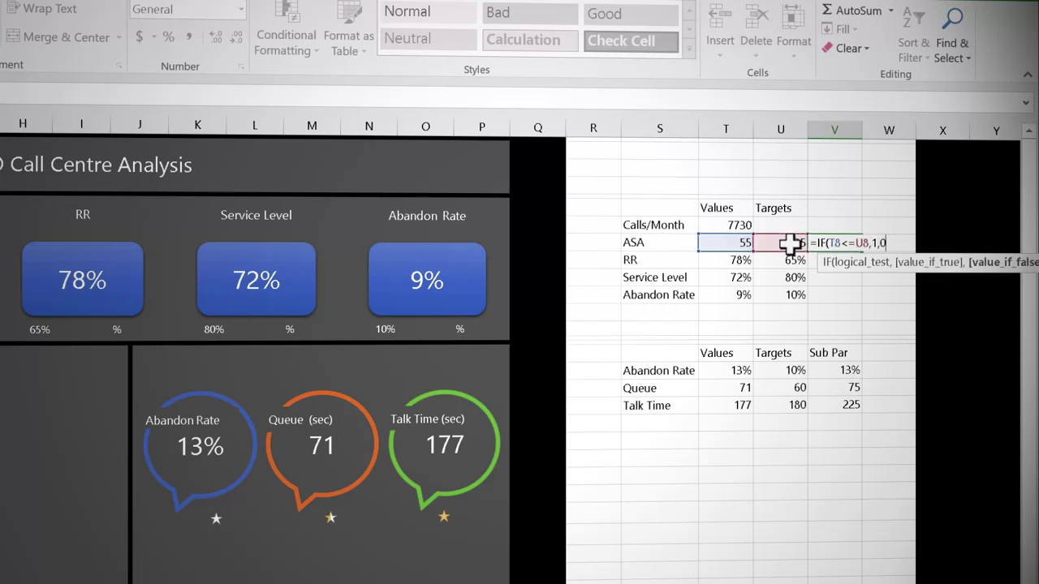
text())
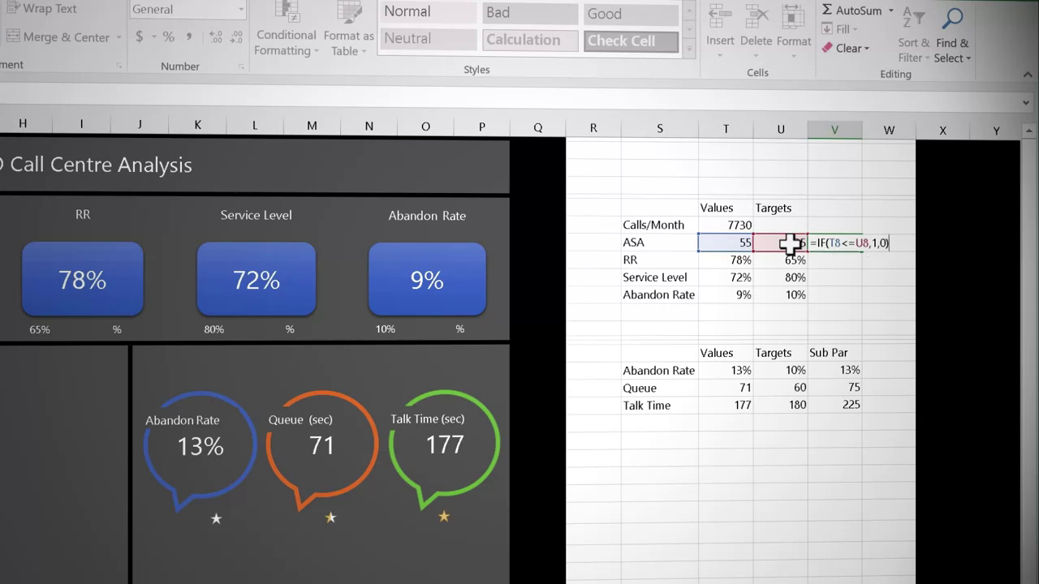
key(Return)
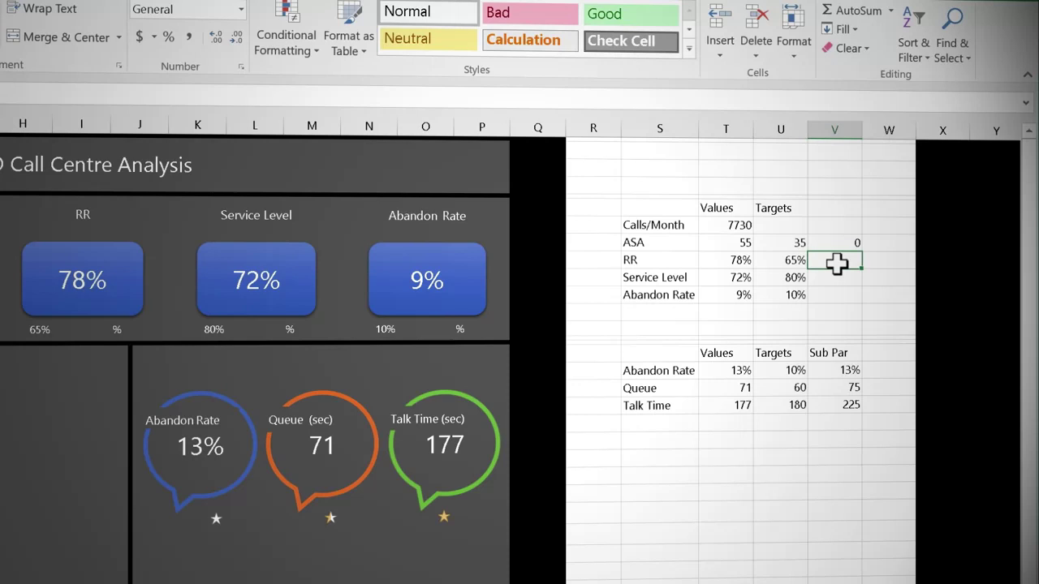
Enter the target check =IF(T9>=U9,1,0) in V9, beside the RR target.
text(=if)
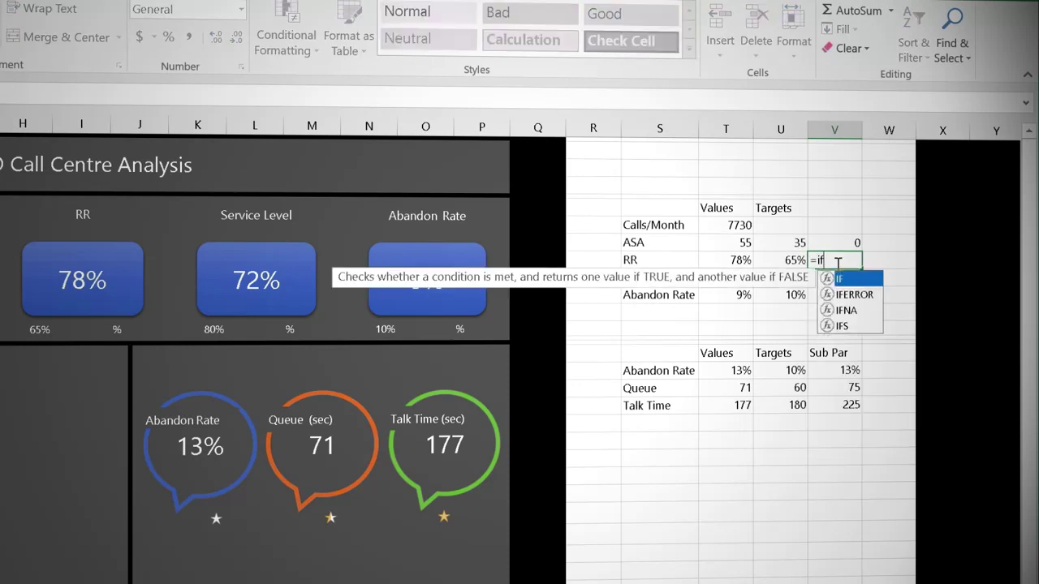
key(Tab)
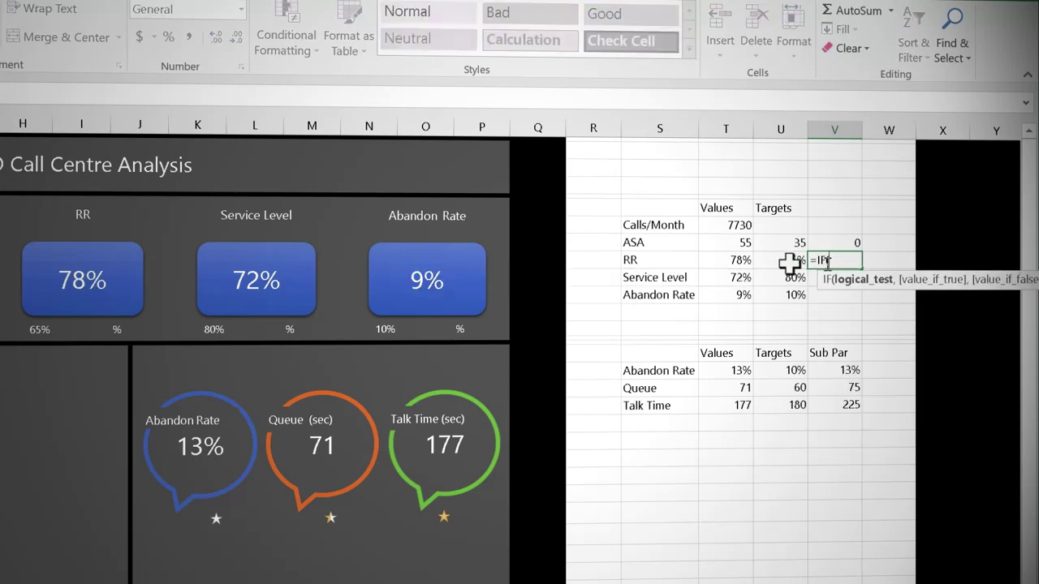
click(731, 260)
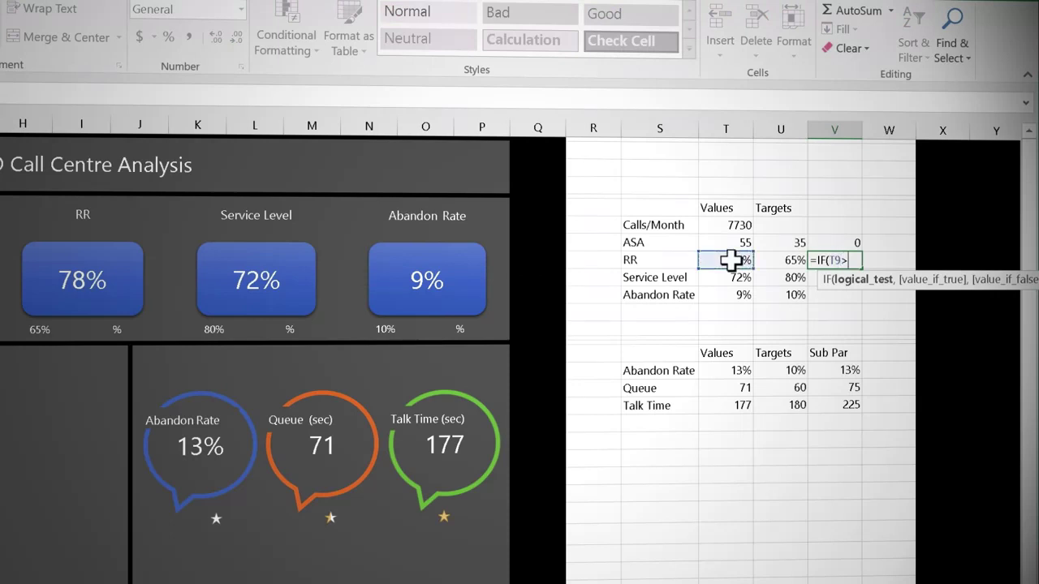
text(>=)
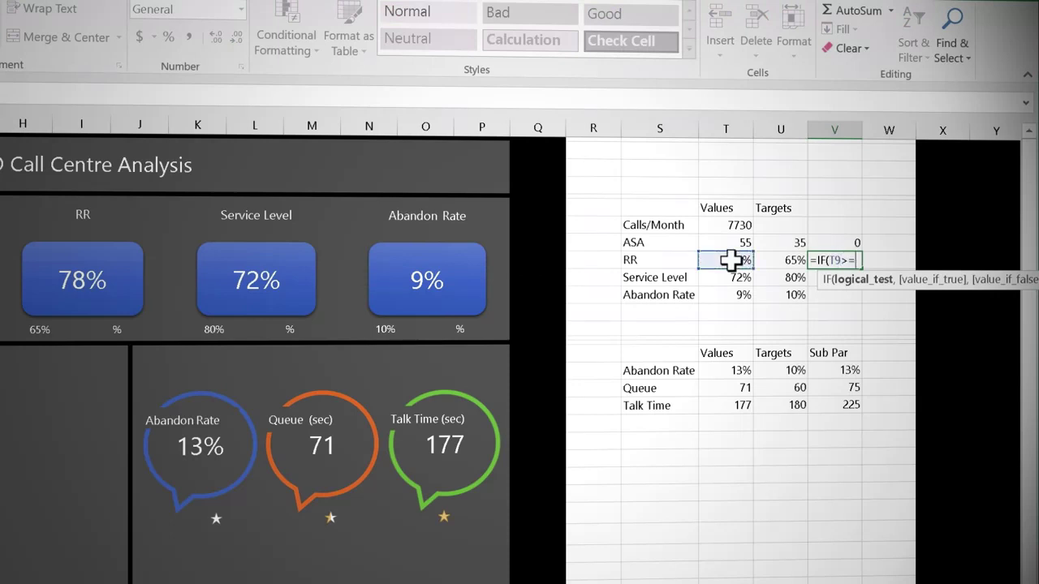
click(786, 261)
text(,)
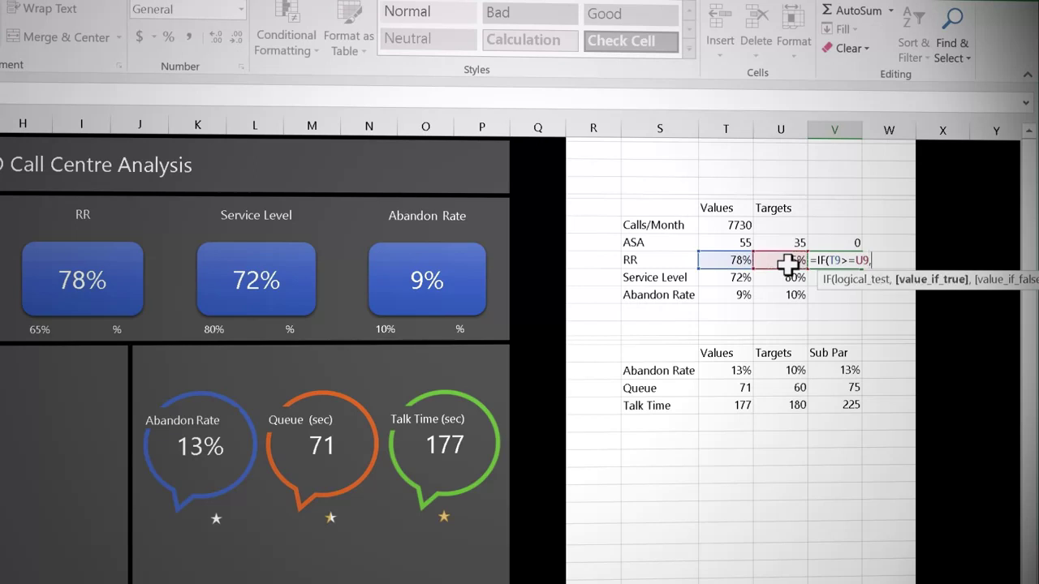
text(1,0))
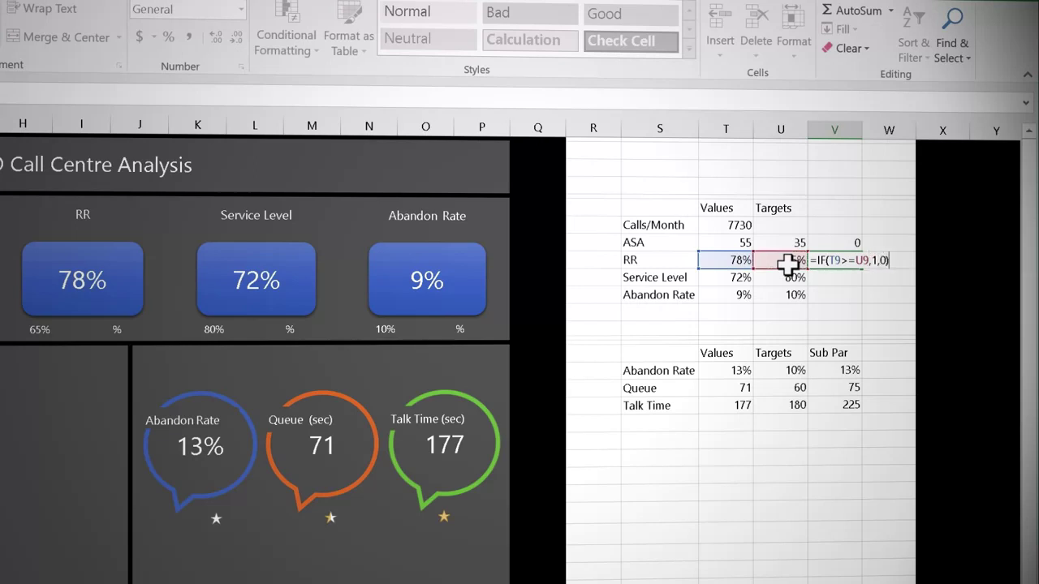
key(Return)
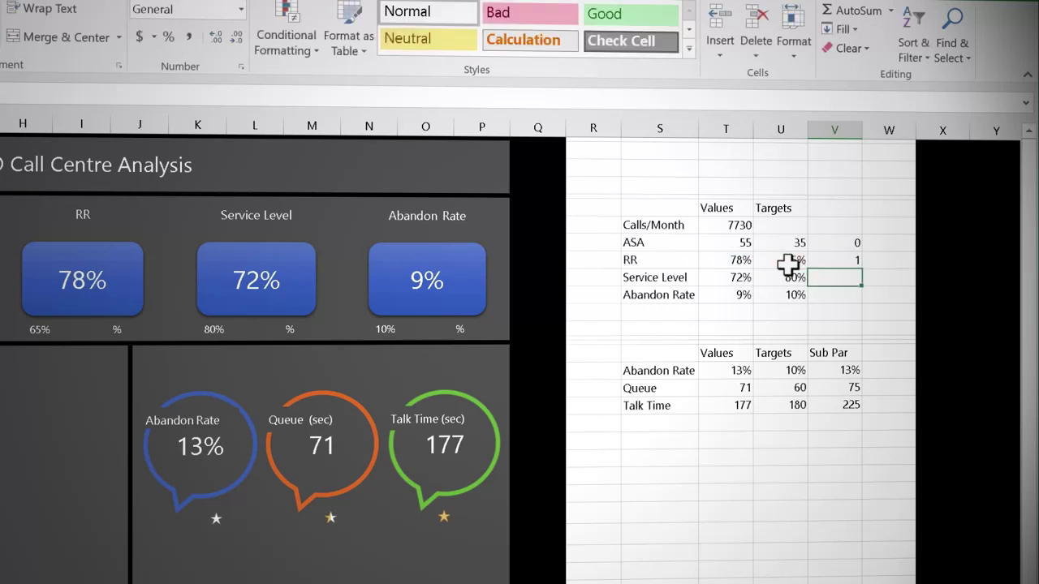
Fill the RR check formula down to Service Level in V10 and copy the ASA check formula to Abandon Rate in V11.
click(844, 259)
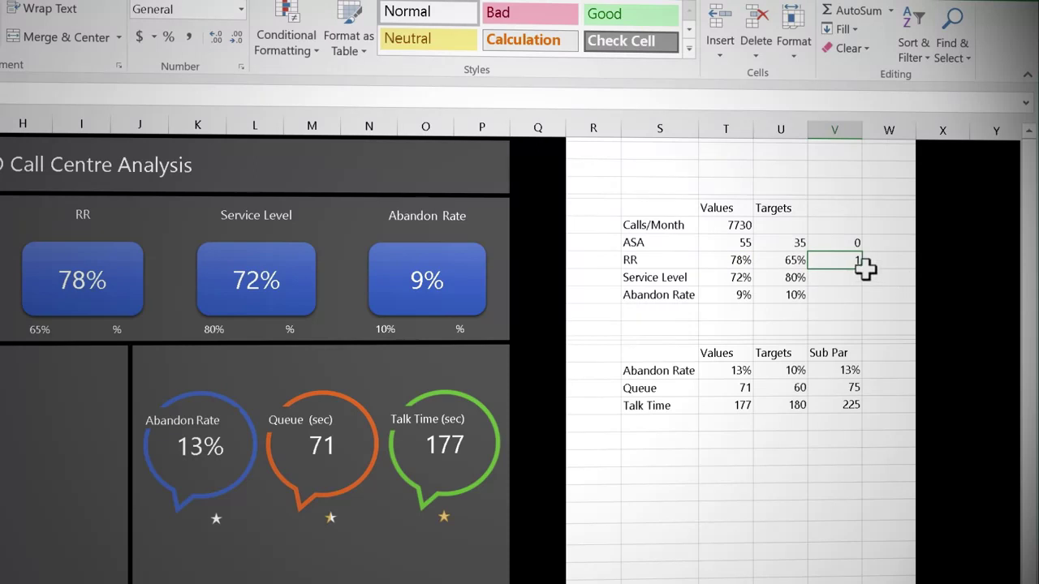
drag(862, 270, 863, 286)
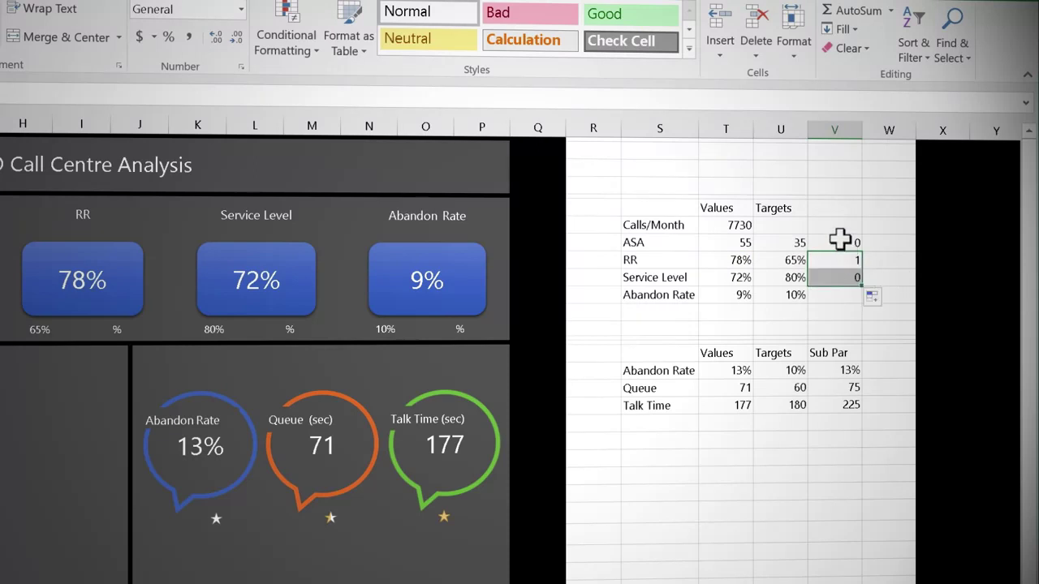
click(840, 238)
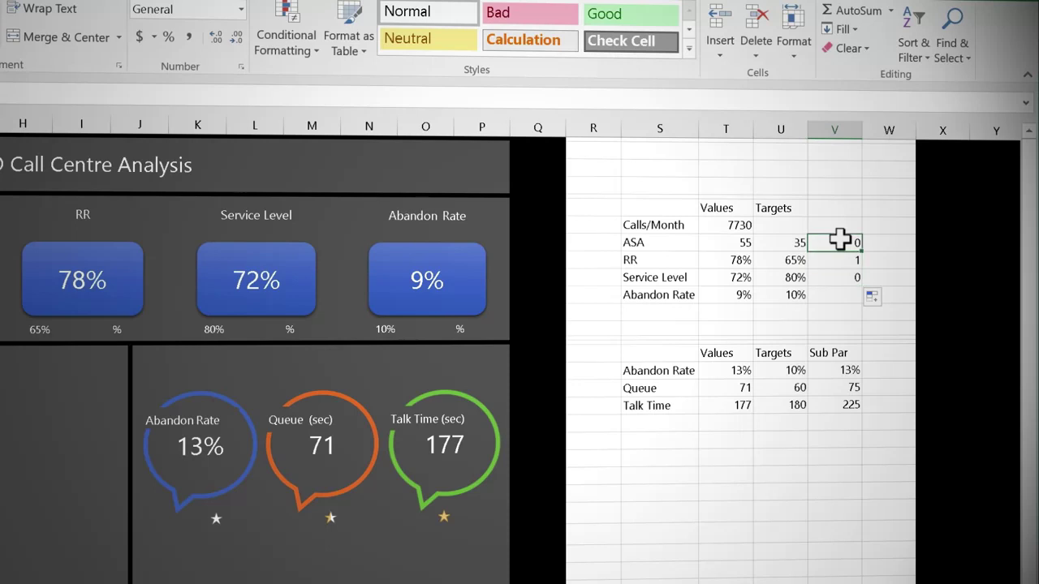
key(ctrl+c)
click(836, 295)
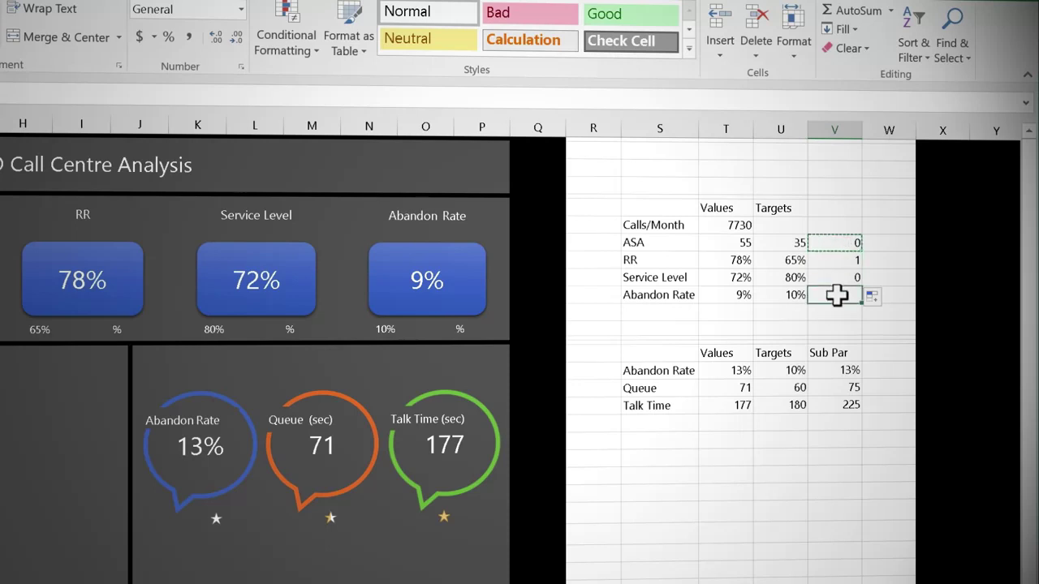
key(ctrl+v)
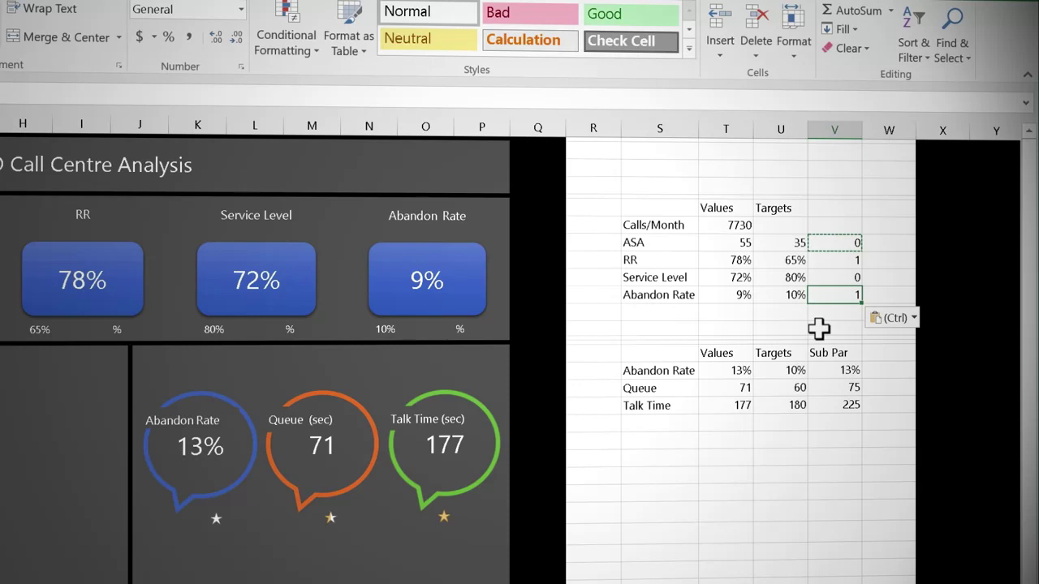
click(818, 328)
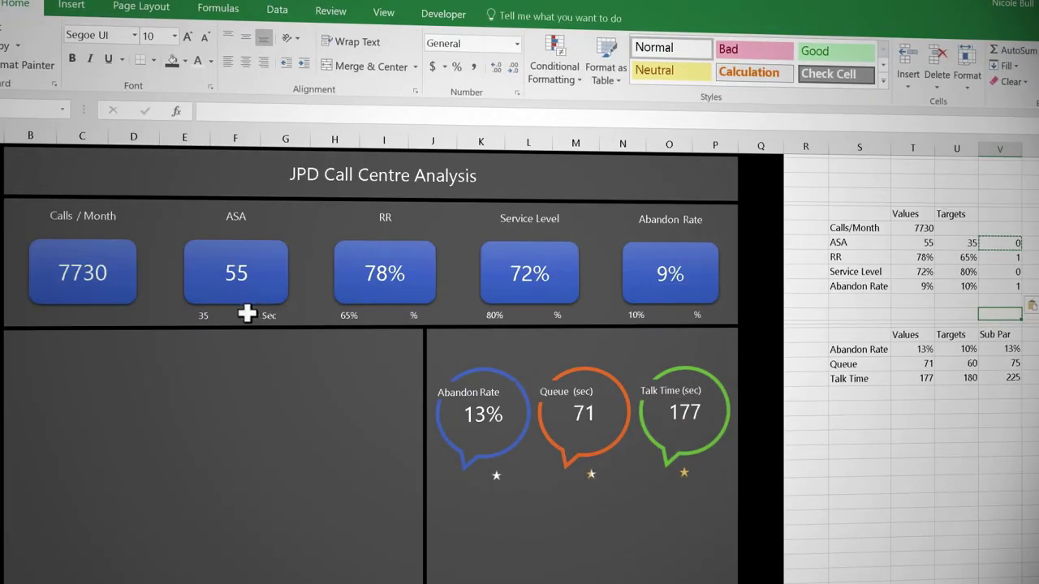
Link the empty cells before the unit labels under the ASA and RR cards to their check results in V8 and V9.
click(237, 315)
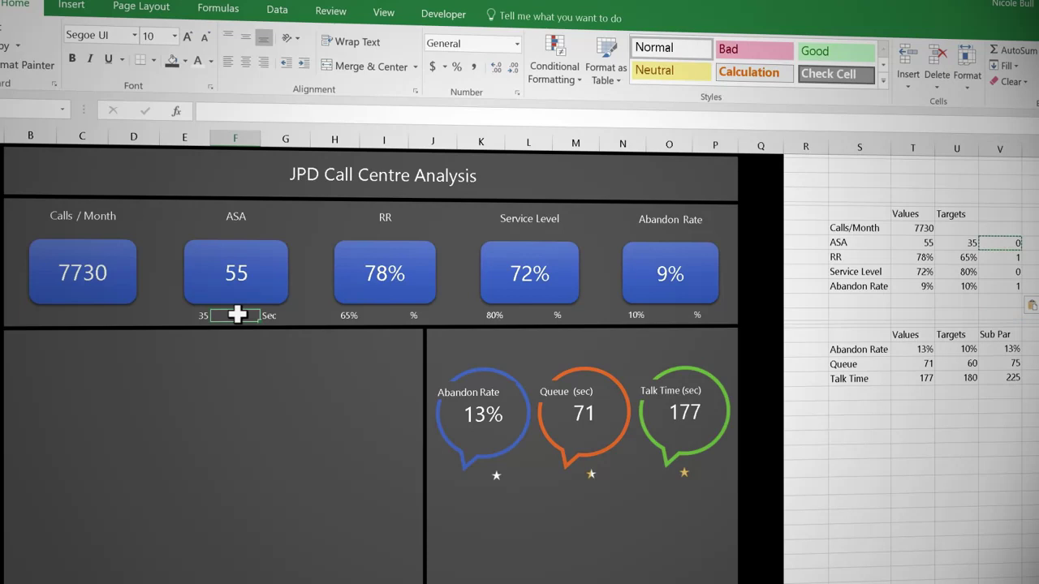
text(=)
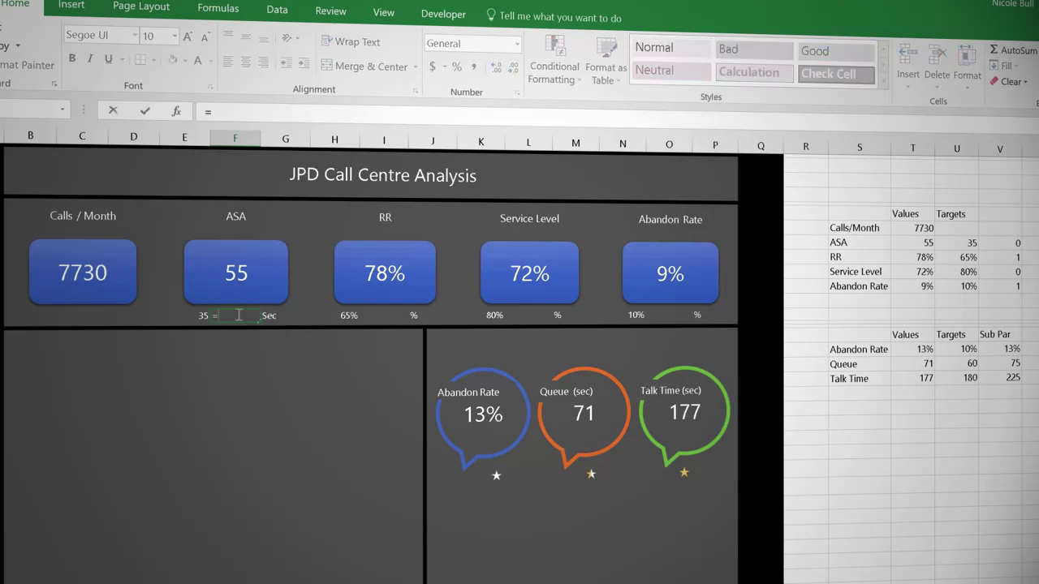
click(1015, 243)
key(Return)
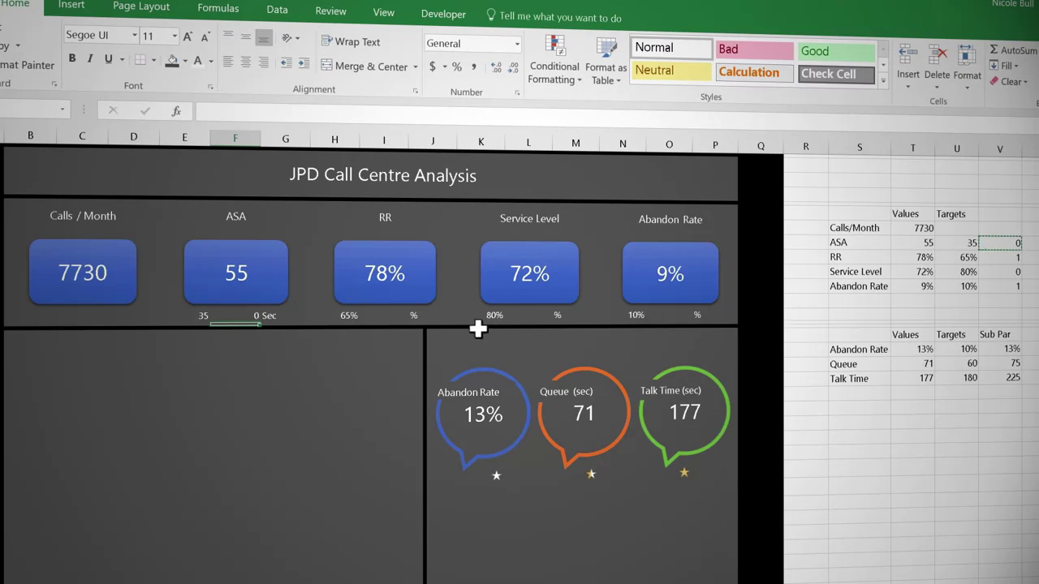
click(391, 316)
text(=)
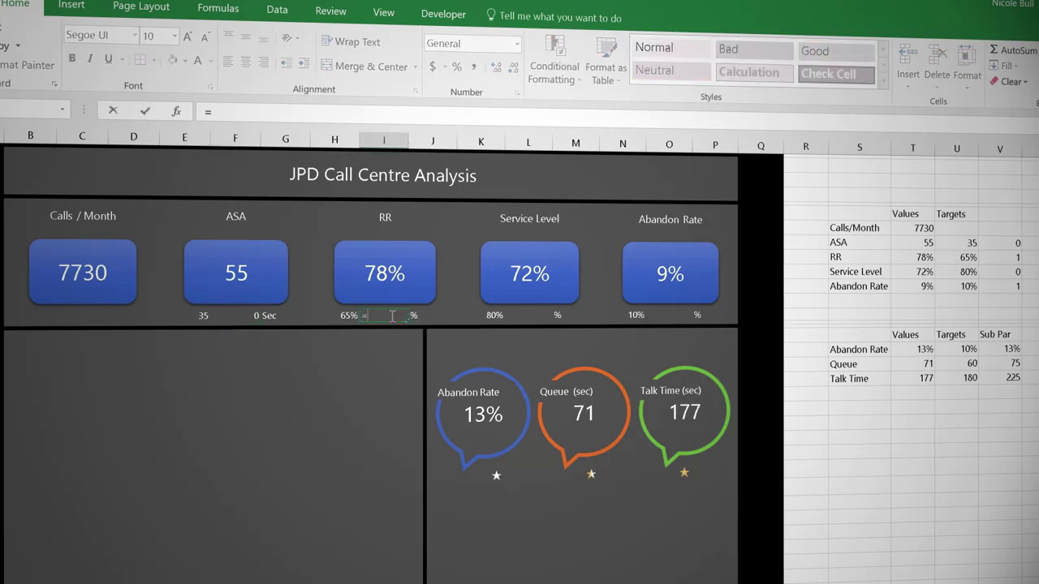
click(1016, 258)
key(Return)
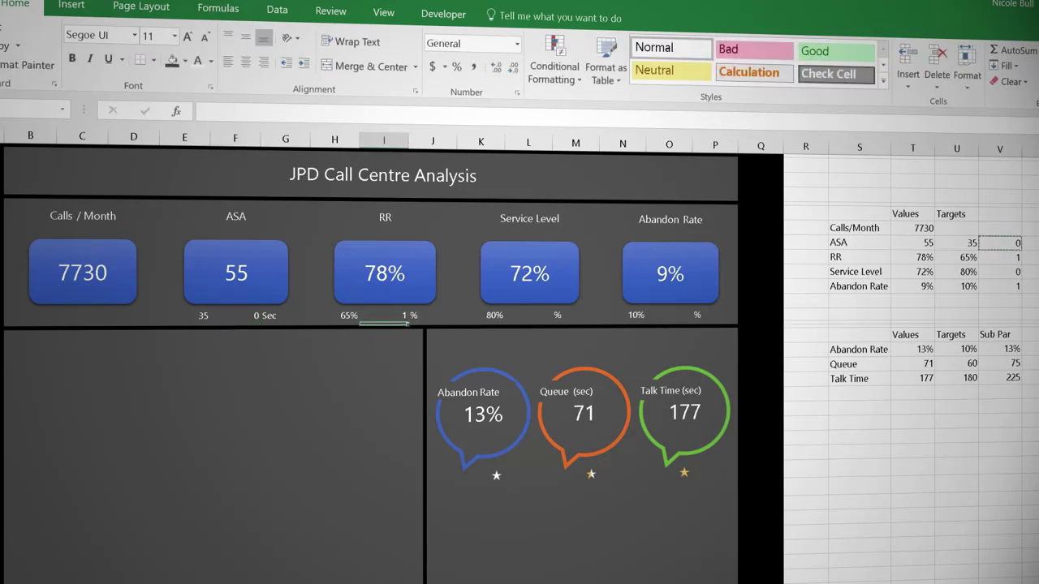
Link the empty cells before the % signs under the Service Level and Abandon Rate cards to V10 and V11.
click(532, 315)
text(=)
key(Escape)
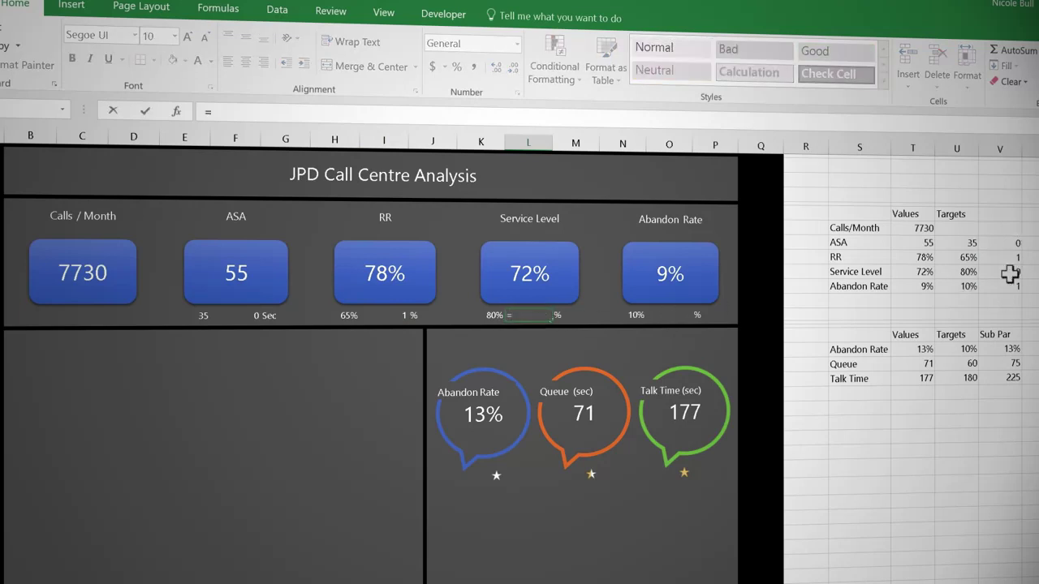
click(1010, 269)
key(Return)
click(684, 316)
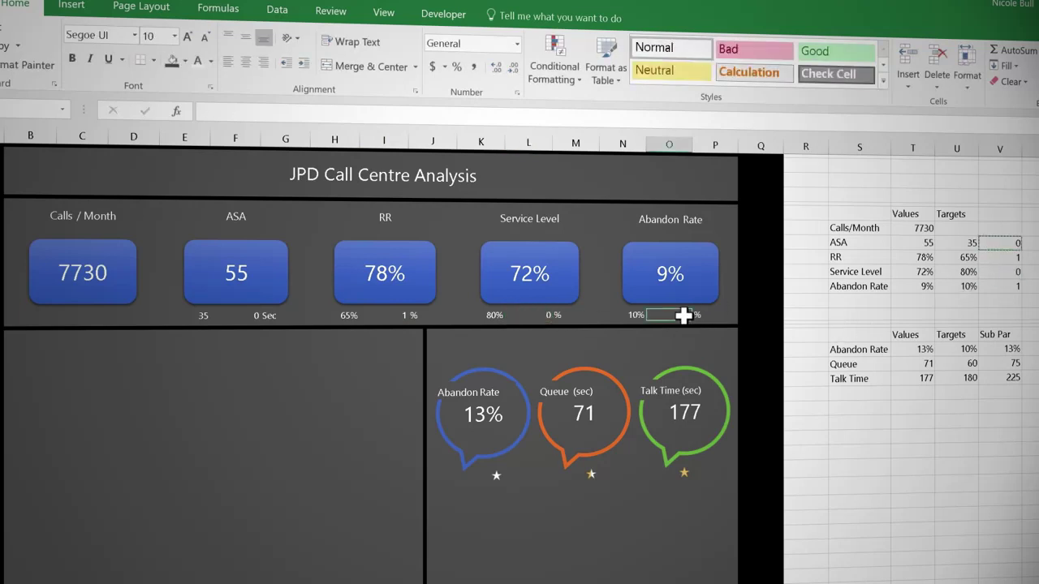
text(=)
click(1010, 286)
key(Return)
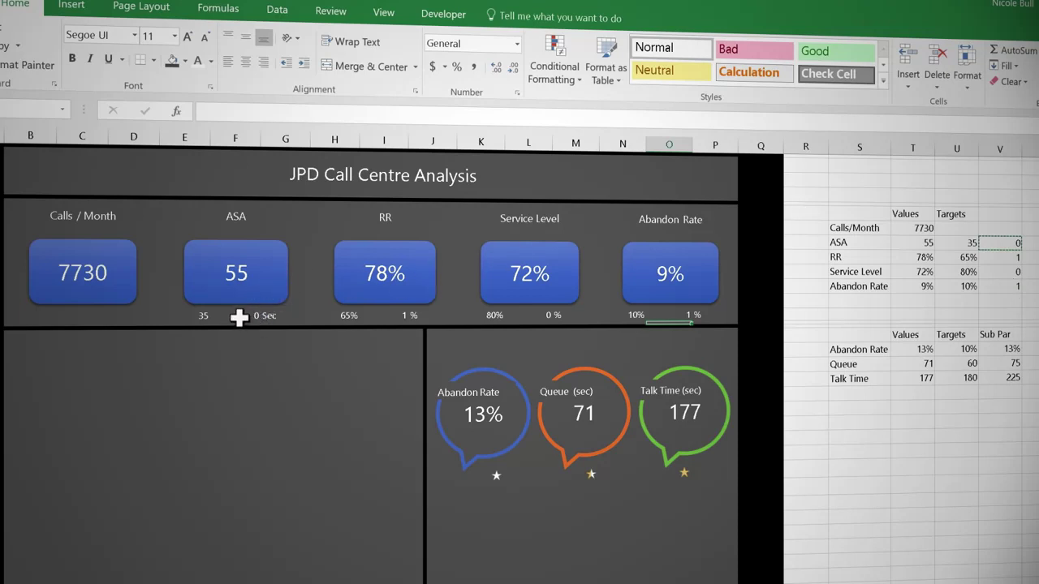
Start a new conditional formatting rule with the Icon Sets style for the target check cell under the ASA card.
click(238, 316)
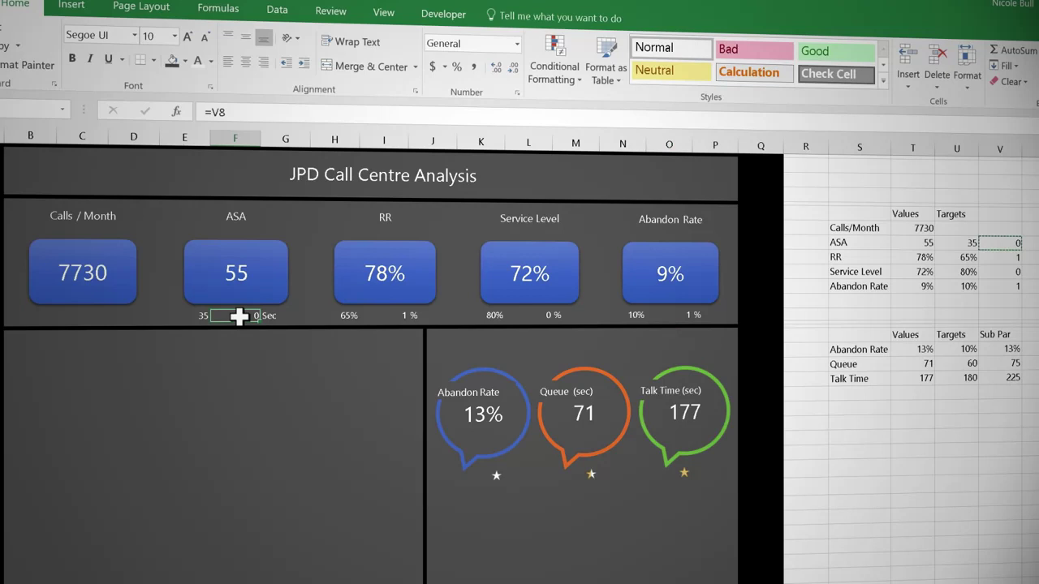
click(555, 57)
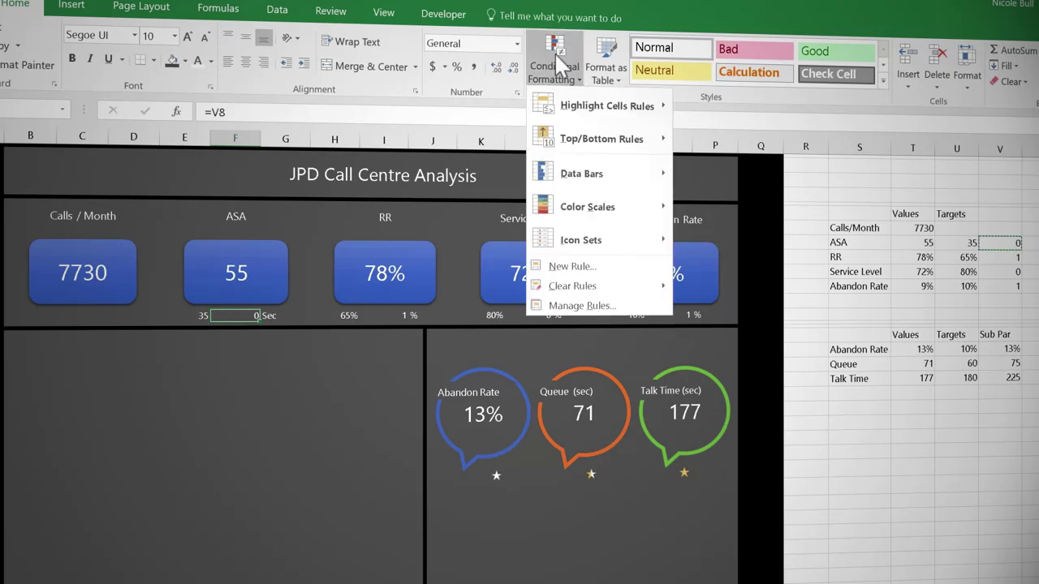
click(586, 281)
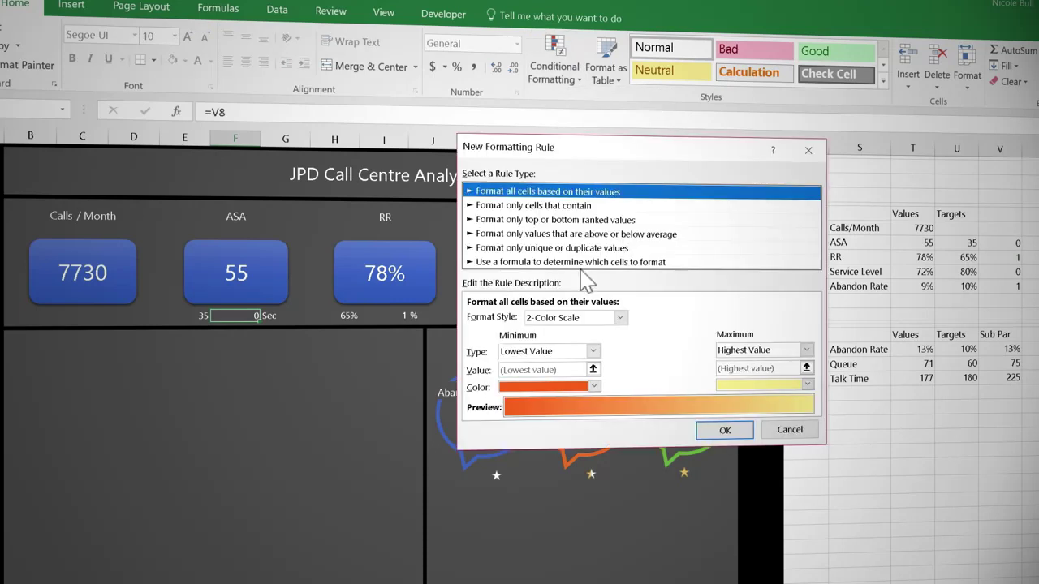
click(619, 320)
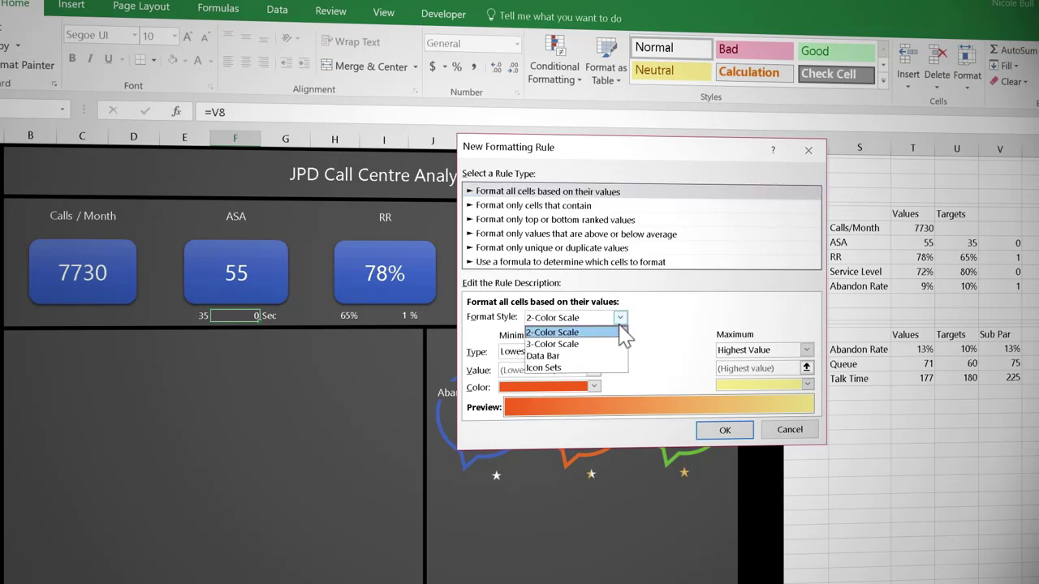
click(560, 368)
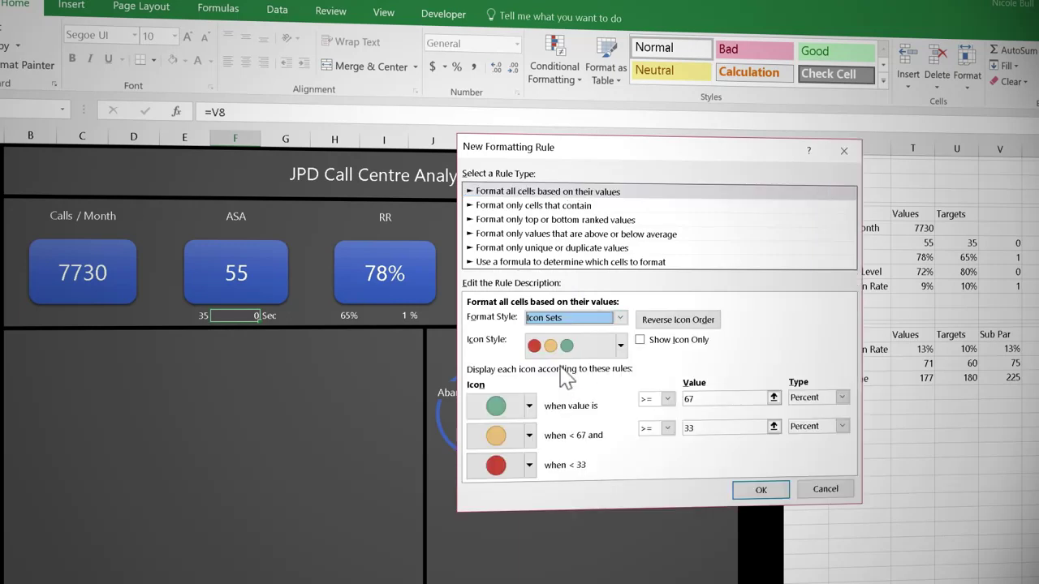
click(620, 347)
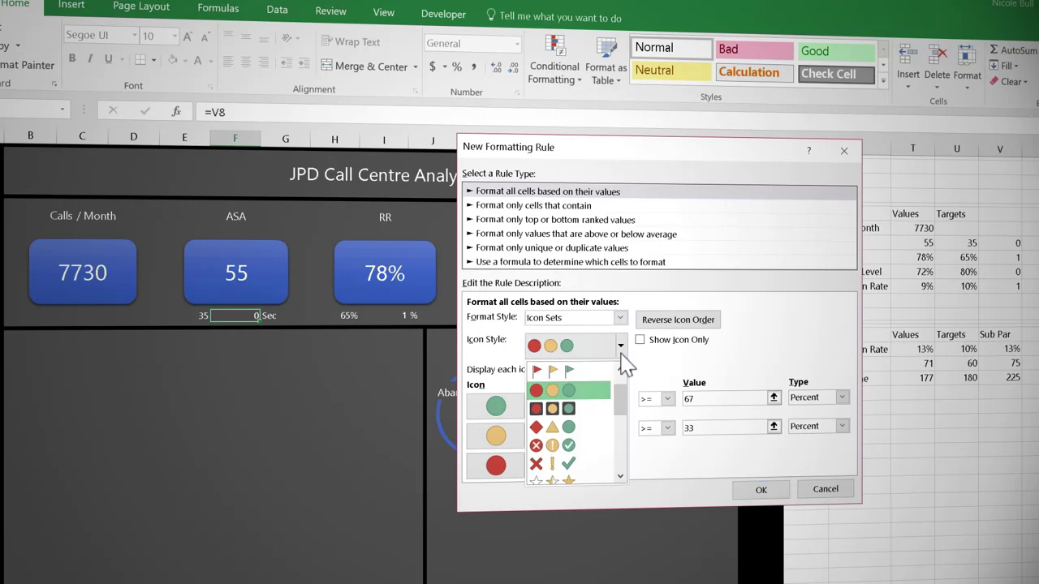
click(620, 349)
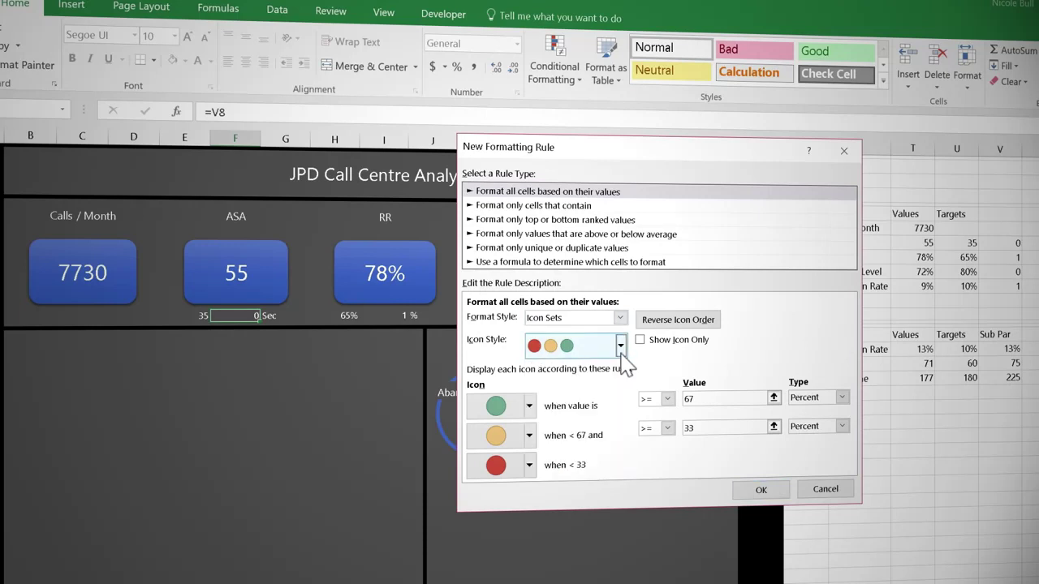
Set the rule's icons to a green up triangle, a red down triangle and a yellow dash, from highest to lowest value.
click(529, 405)
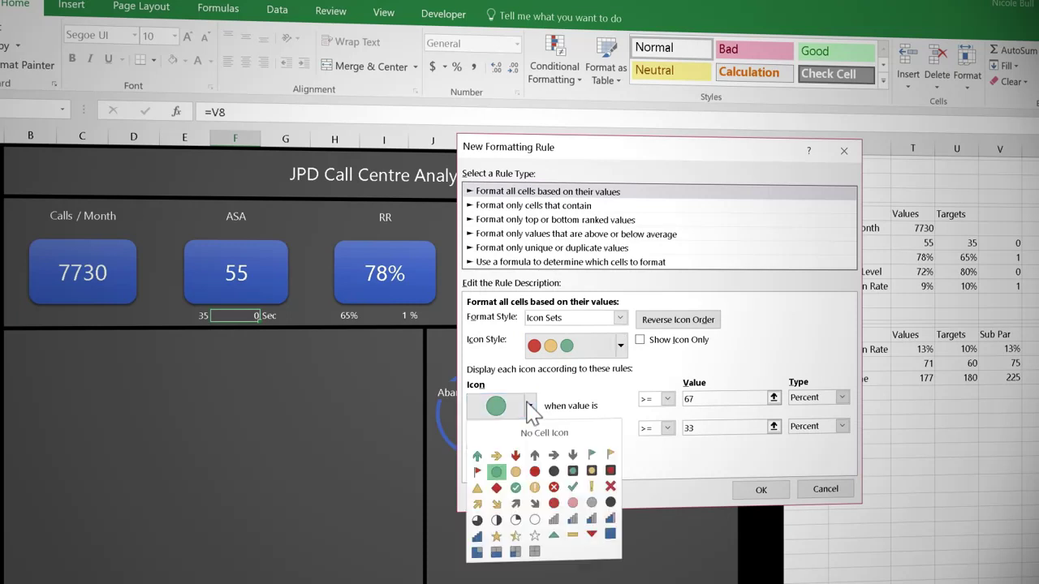
click(554, 535)
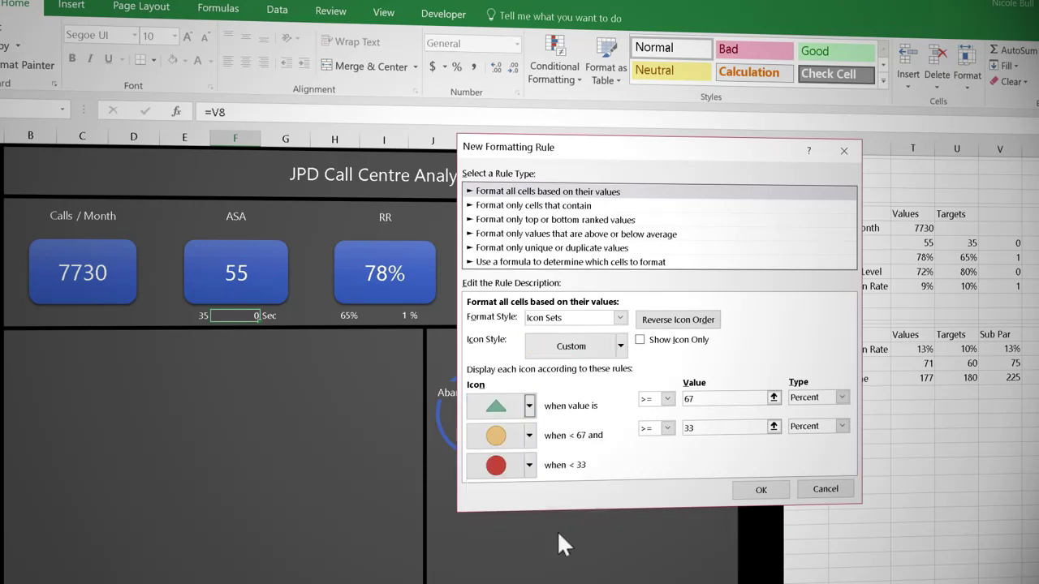
click(530, 436)
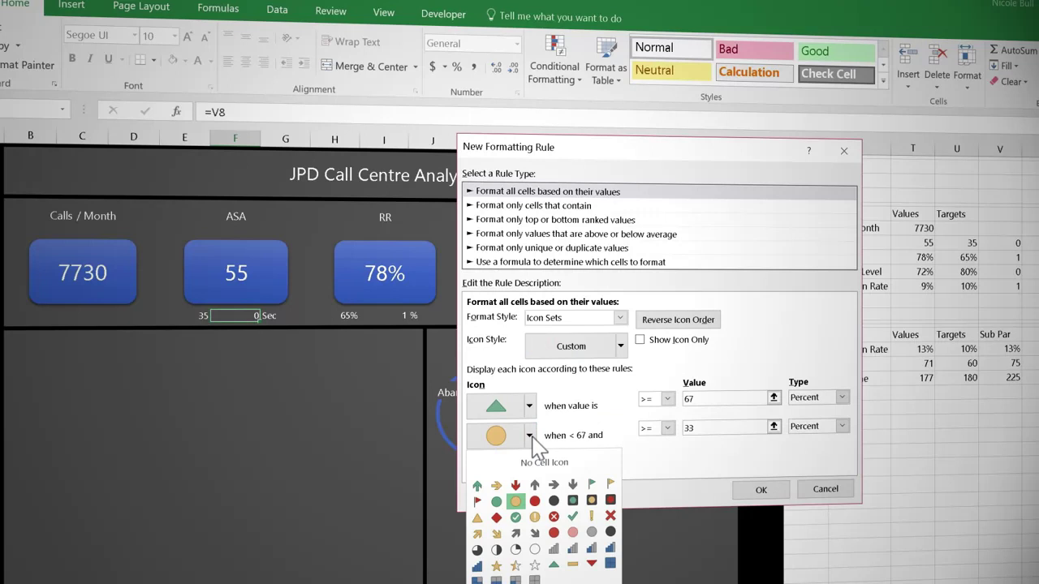
click(592, 564)
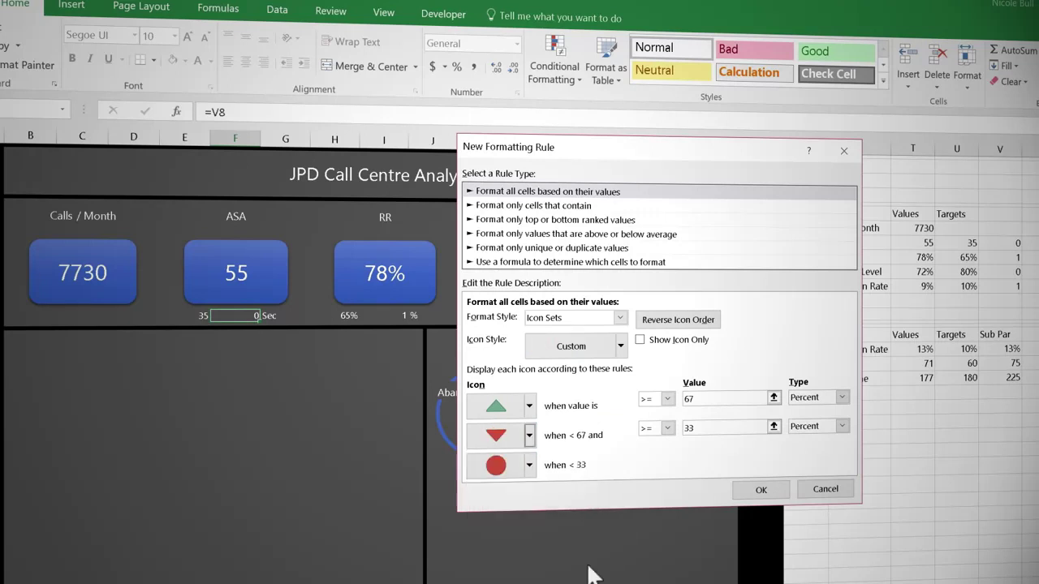
click(529, 465)
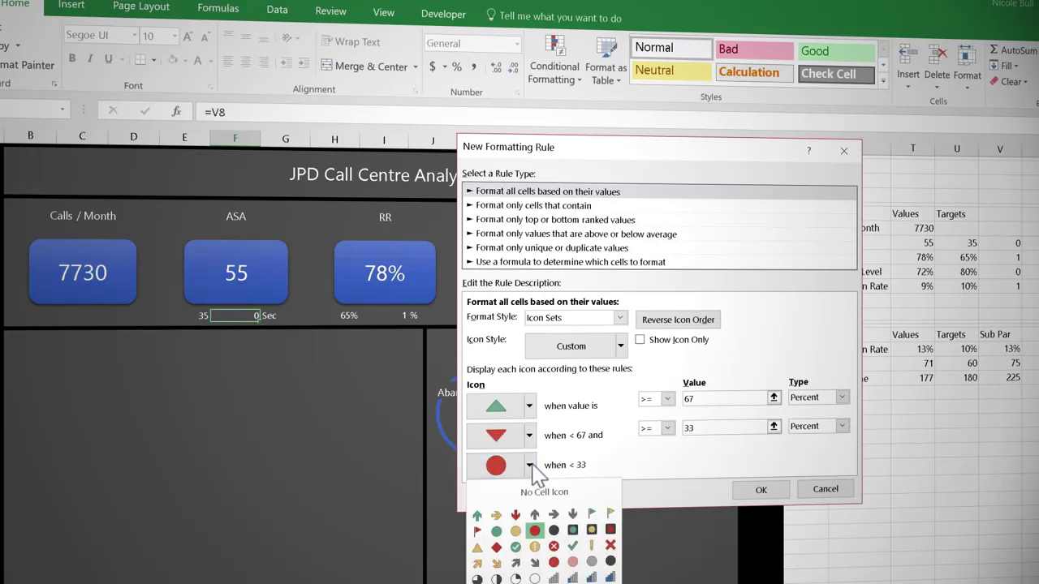
click(573, 583)
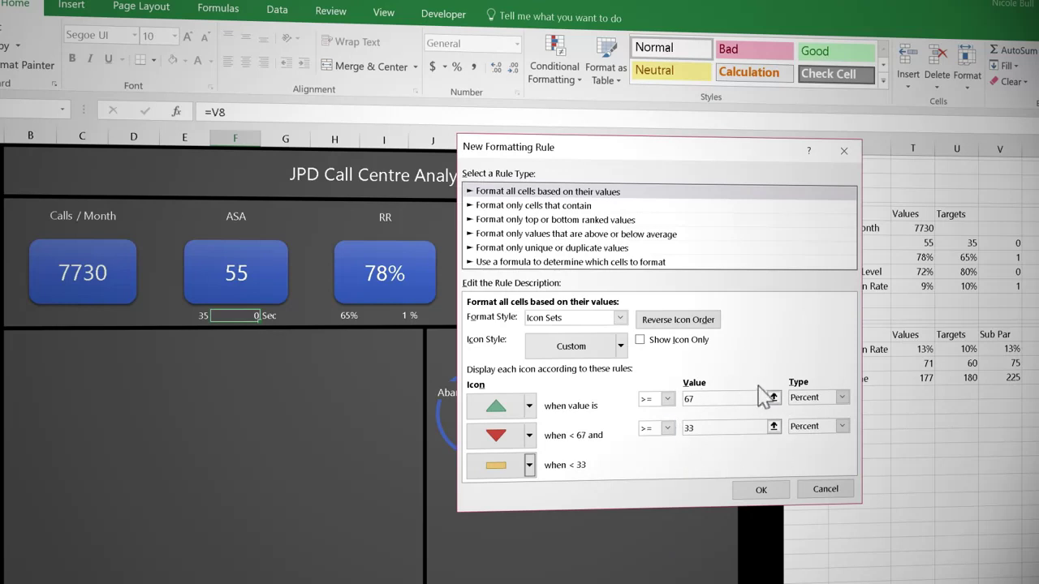
Change both icon thresholds to type Number, with the green triangle at >= 1 and the red triangle at >= 0.
click(842, 397)
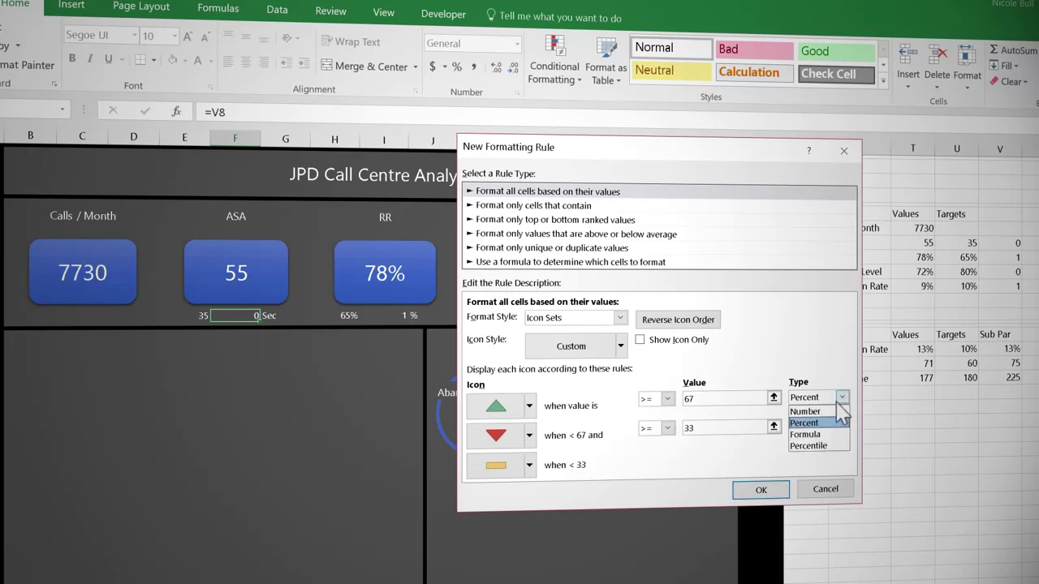
click(834, 414)
click(842, 426)
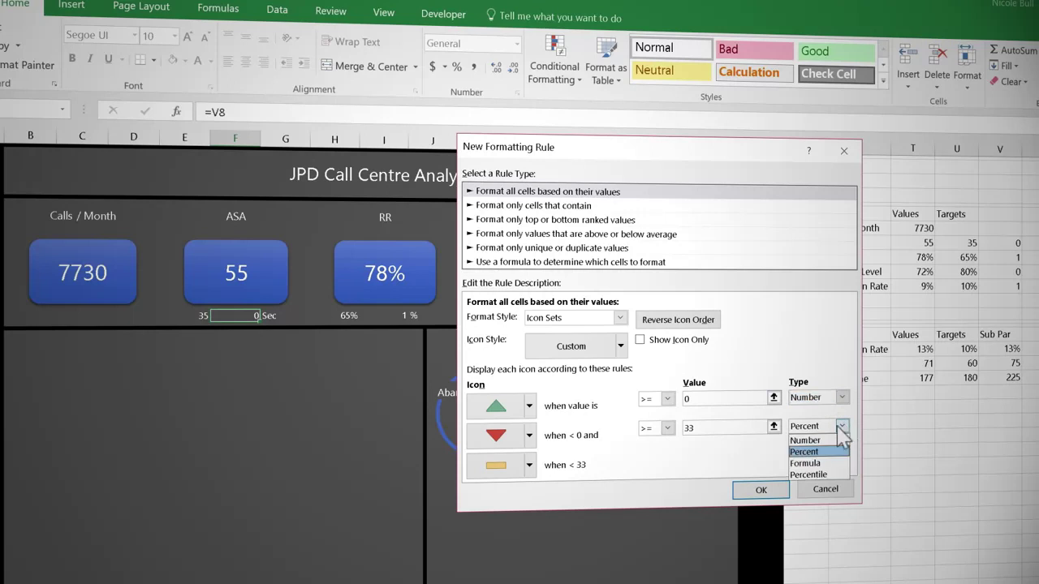
click(820, 441)
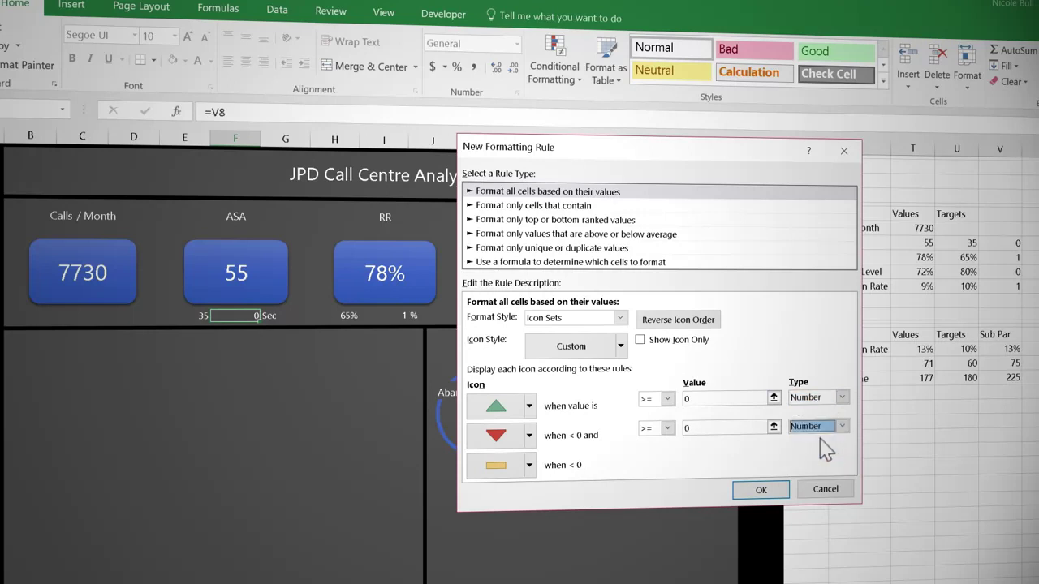
click(697, 400)
key(BackSpace)
text(1)
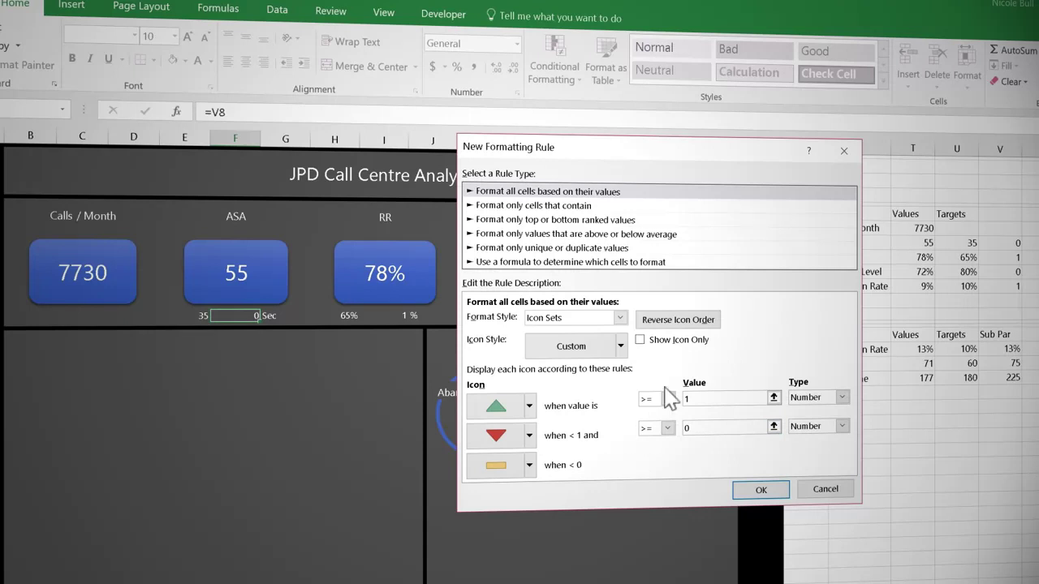
Apply the rule with Show Icon Only enabled and centre the icon in the ASA check cell.
click(642, 341)
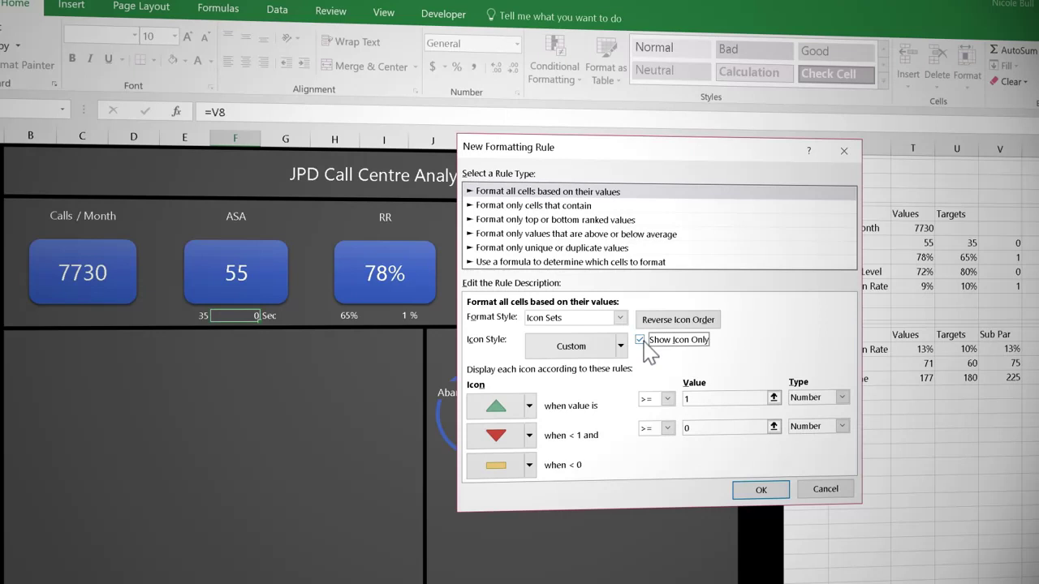
click(757, 490)
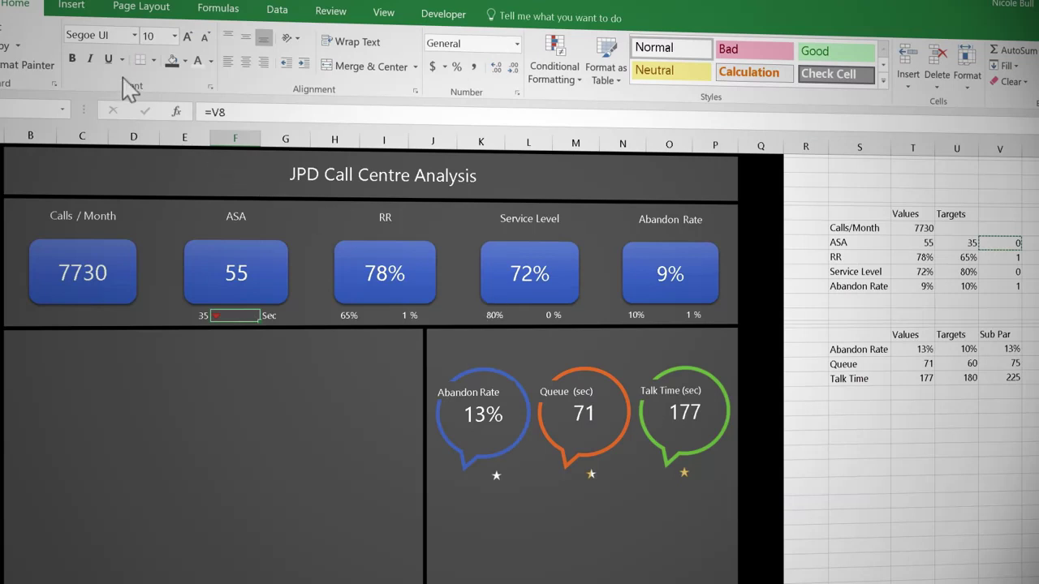
click(250, 67)
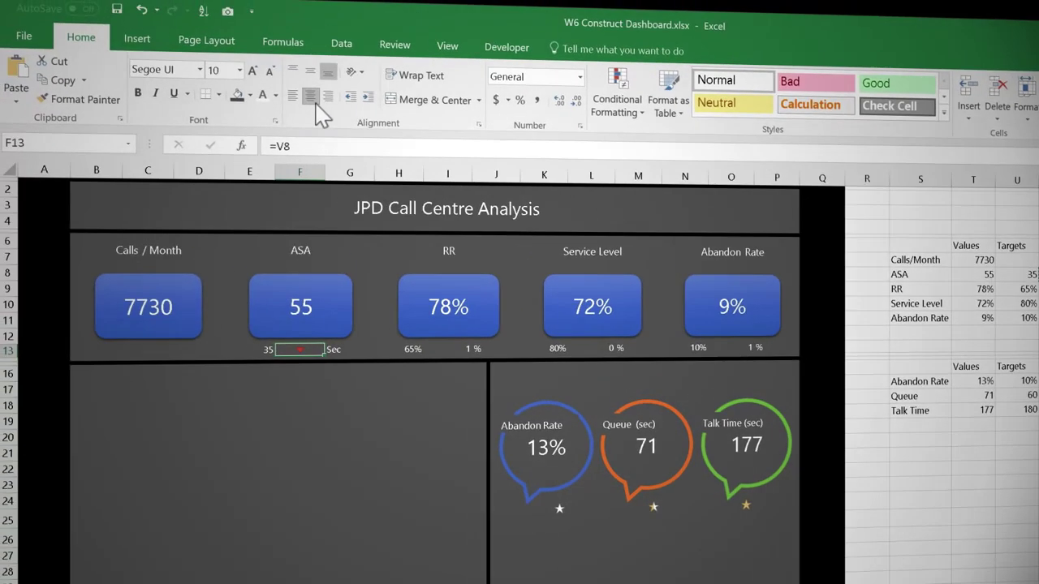
Copy the ASA check cell's formatting to the check cells under the RR, Service Level and Abandon Rate cards.
click(81, 101)
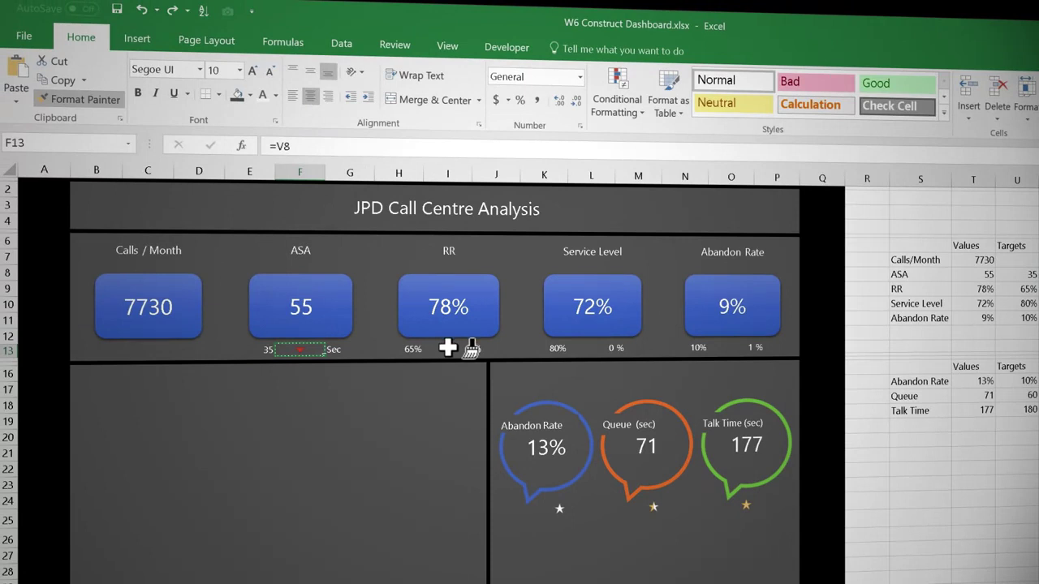
click(449, 349)
click(590, 349)
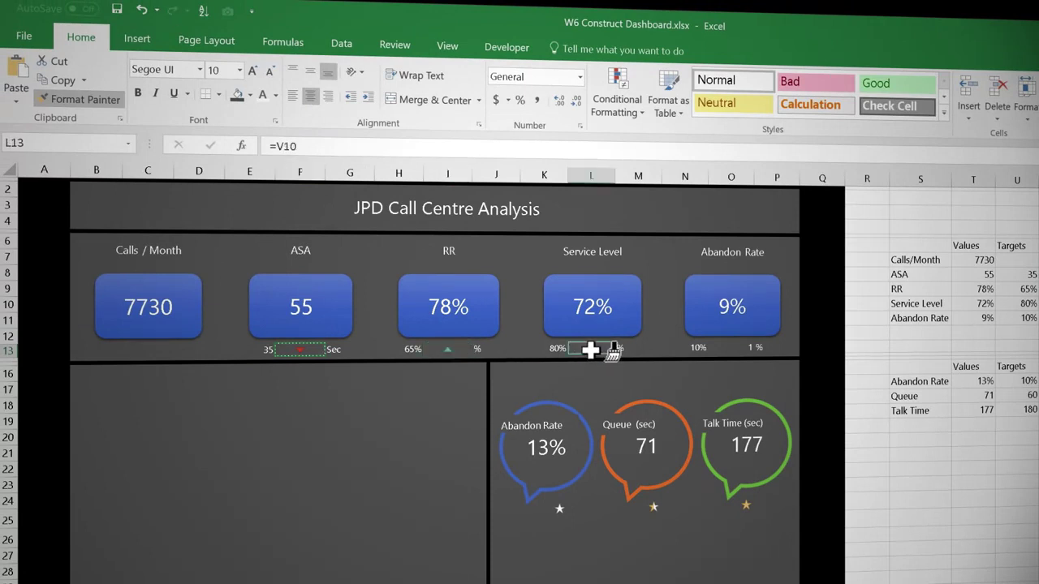
click(731, 349)
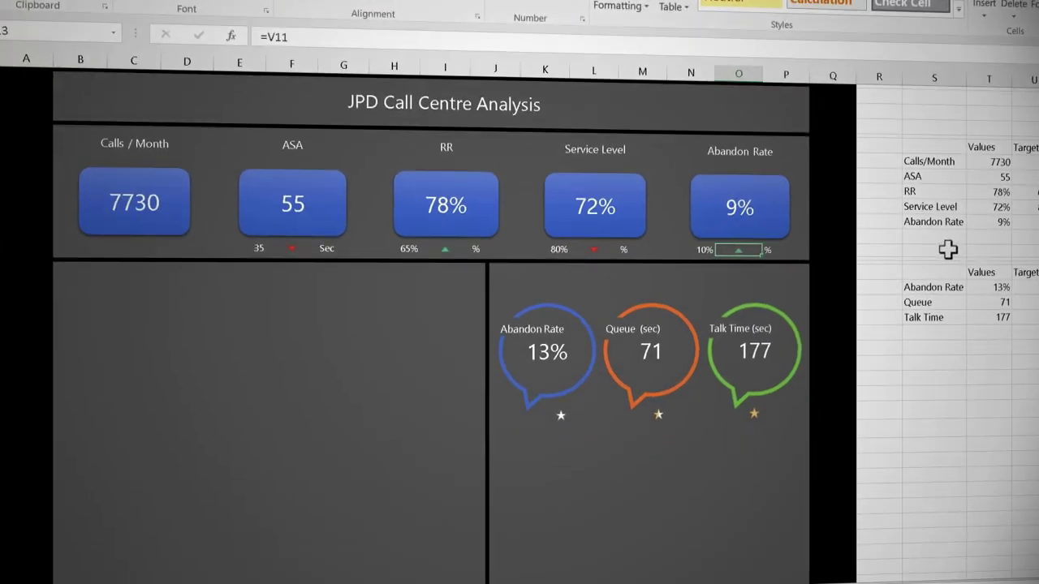
click(948, 250)
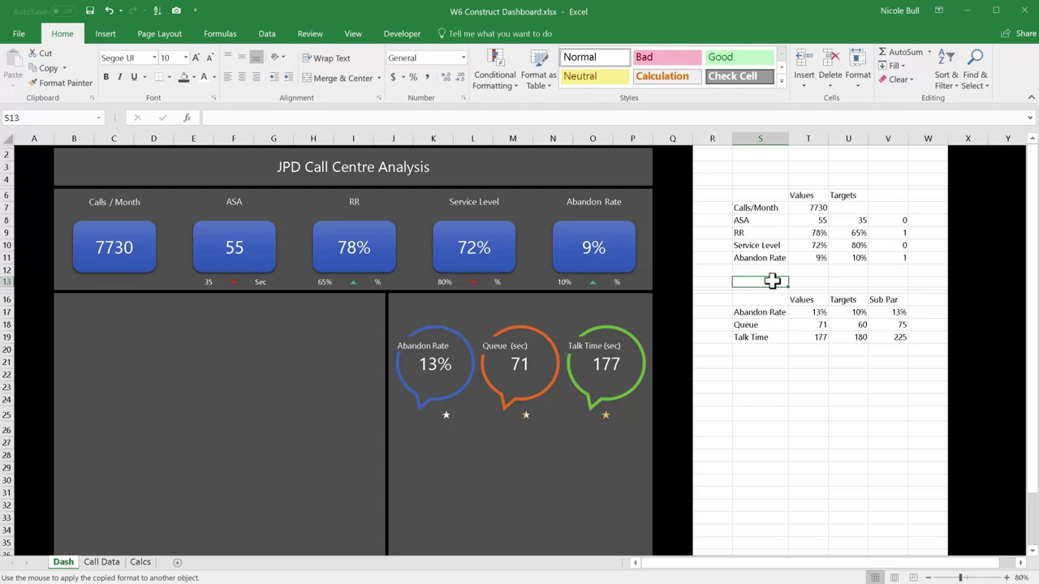
On the Calcs sheet, extend the Agent Satisfaction chart's data range to include the Target column for all agents.
click(141, 563)
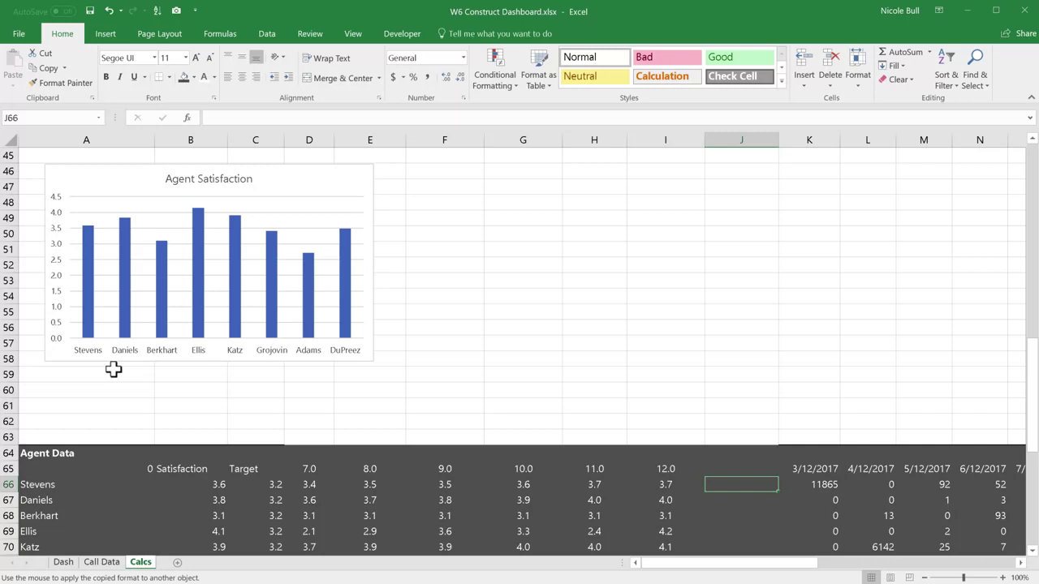
click(309, 172)
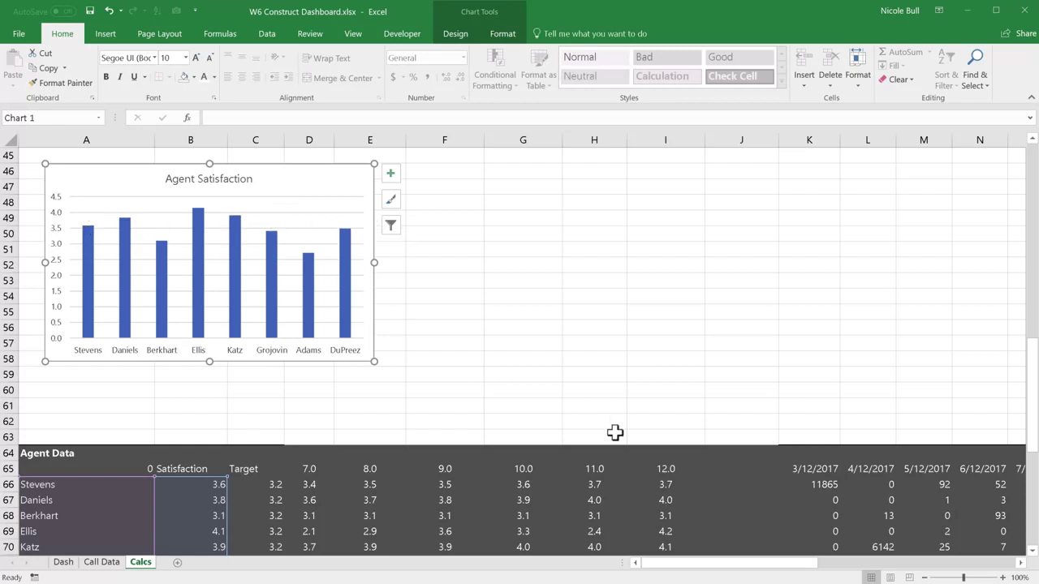
drag(1034, 372, 1034, 397)
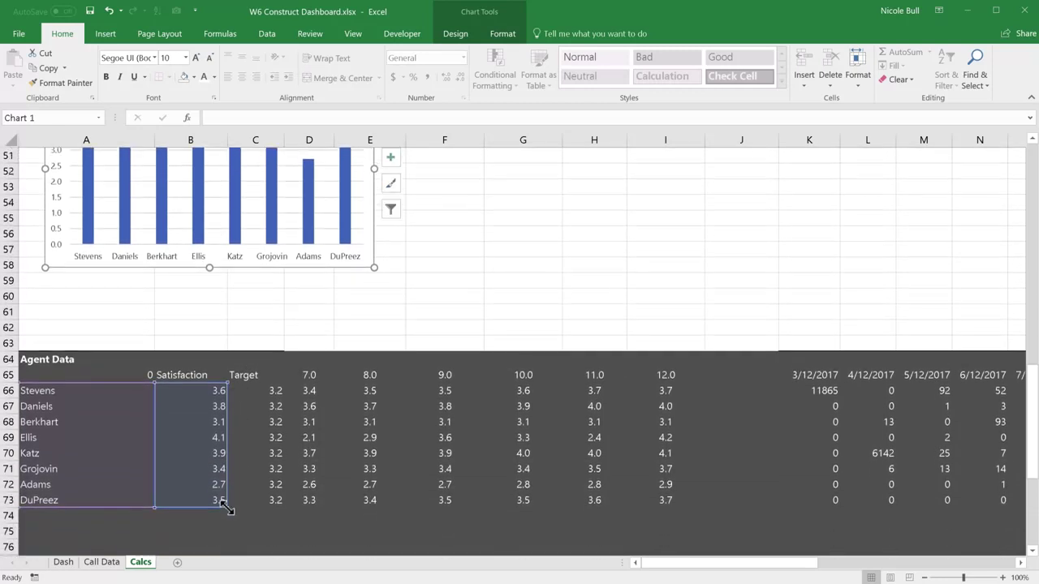
drag(229, 509, 276, 510)
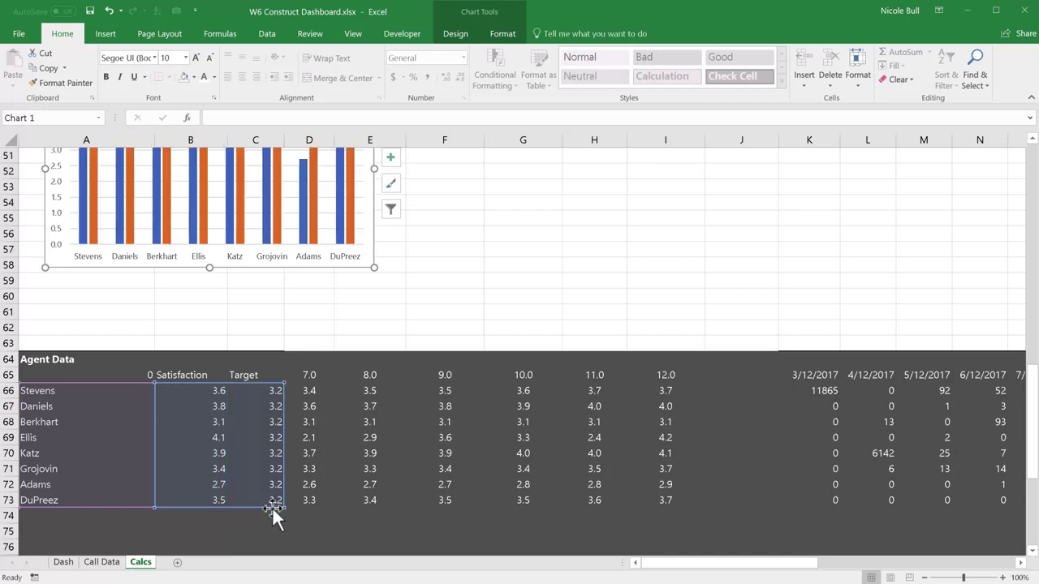
Change the Target series (Series2) in the Agent Satisfaction chart to a Line, keeping satisfaction as Clustered Column.
drag(1033, 430, 1036, 372)
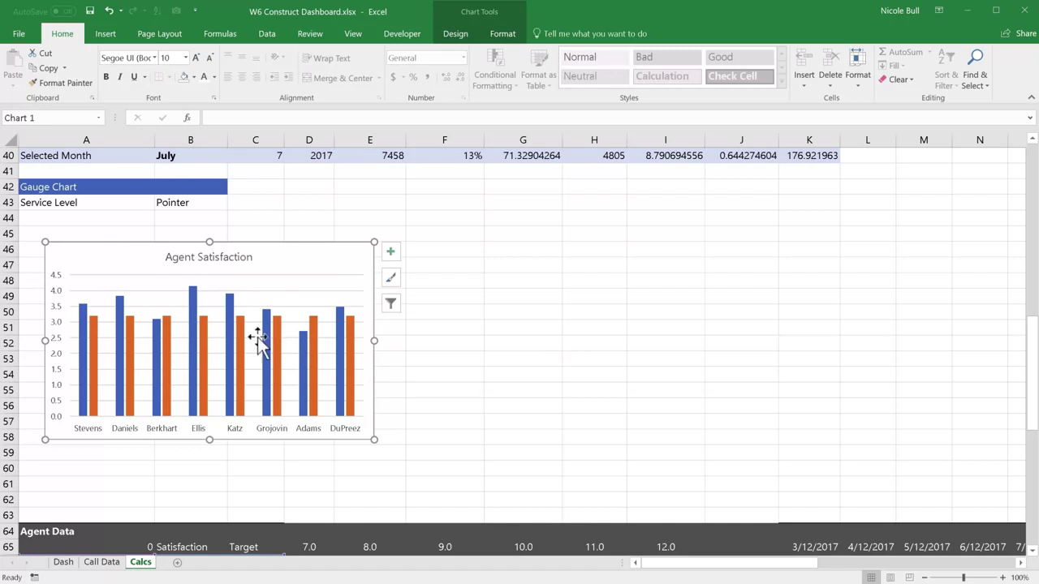
click(278, 342)
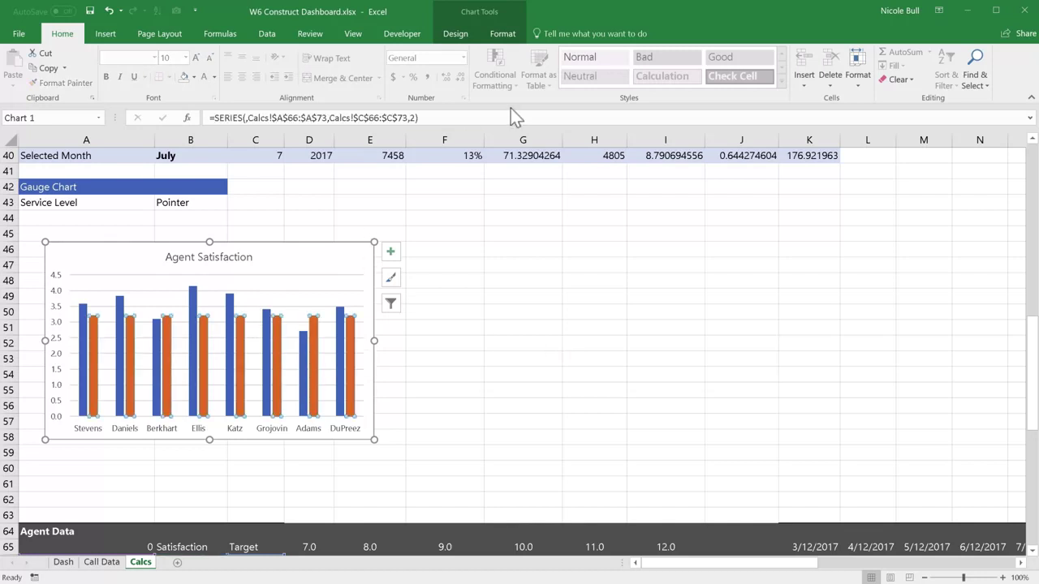
click(470, 39)
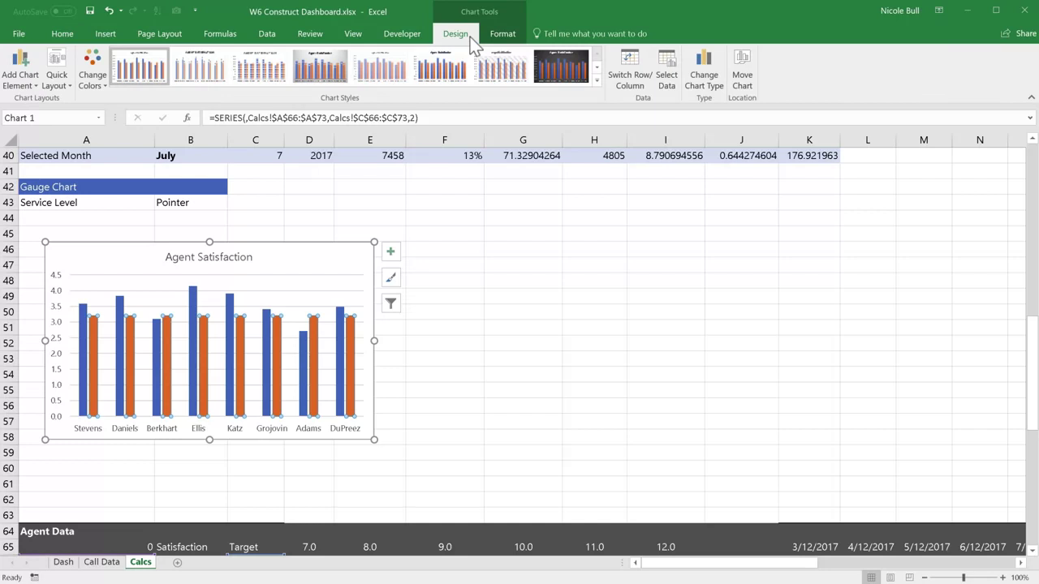
click(710, 66)
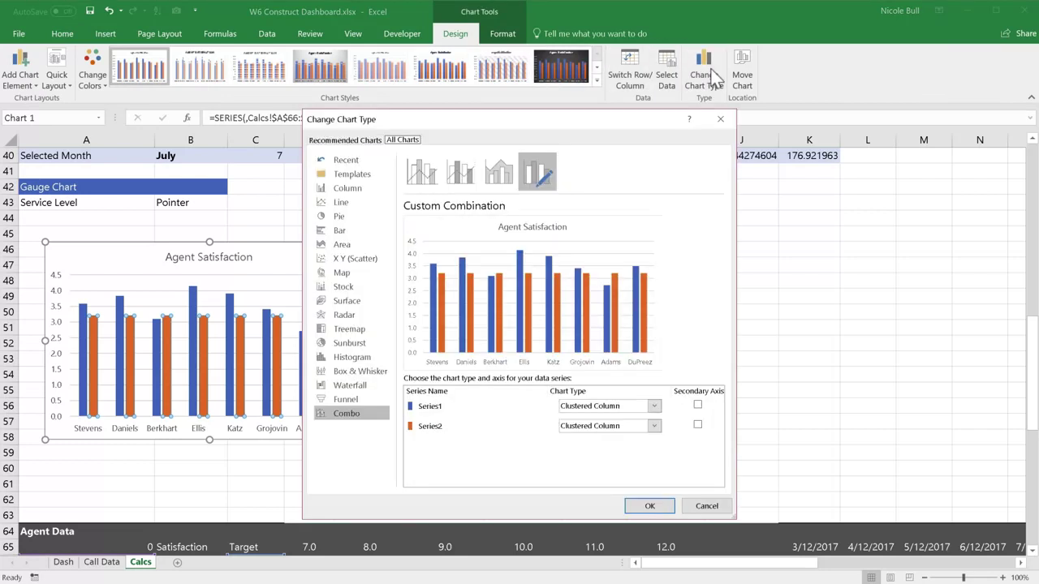
click(659, 428)
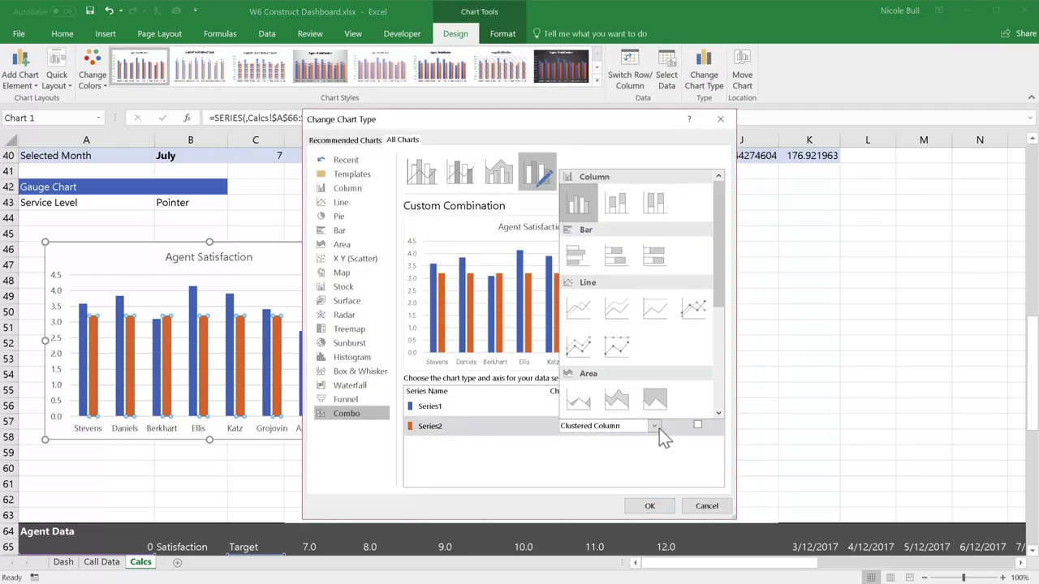
click(585, 320)
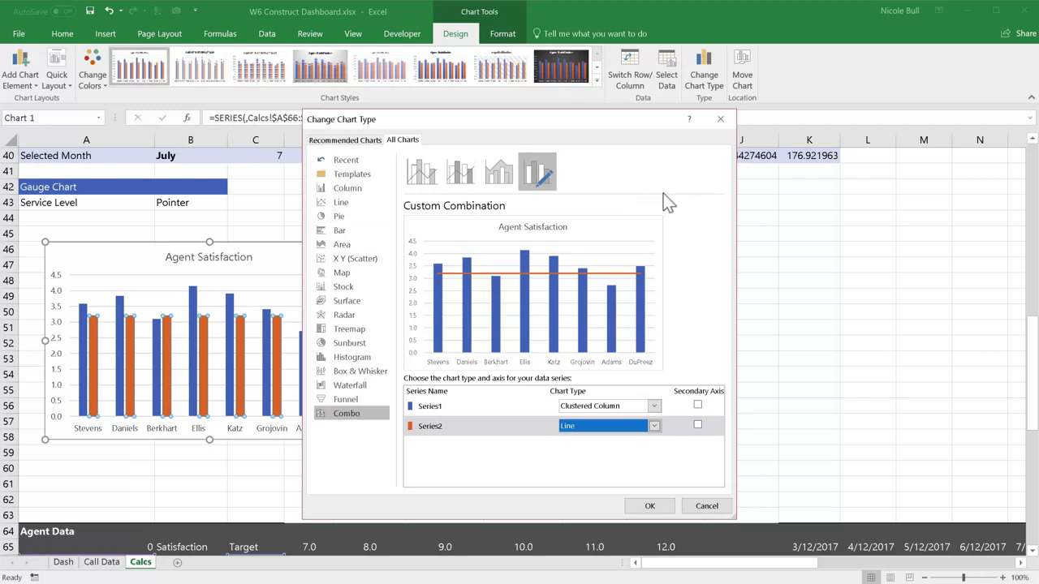
click(654, 508)
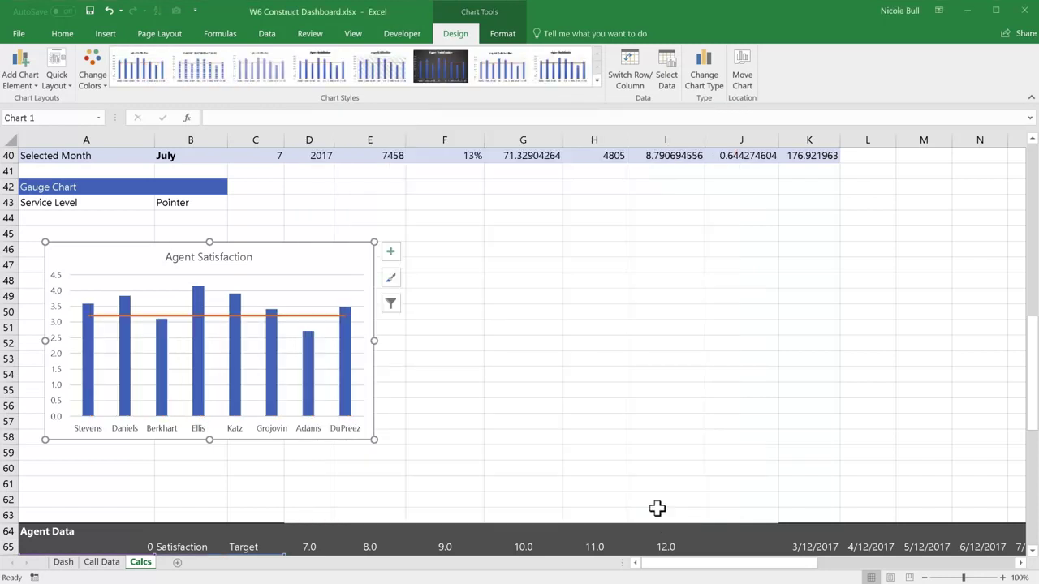
Format the Target series line in the Agent Satisfaction chart with a short-dashed line style.
click(323, 316)
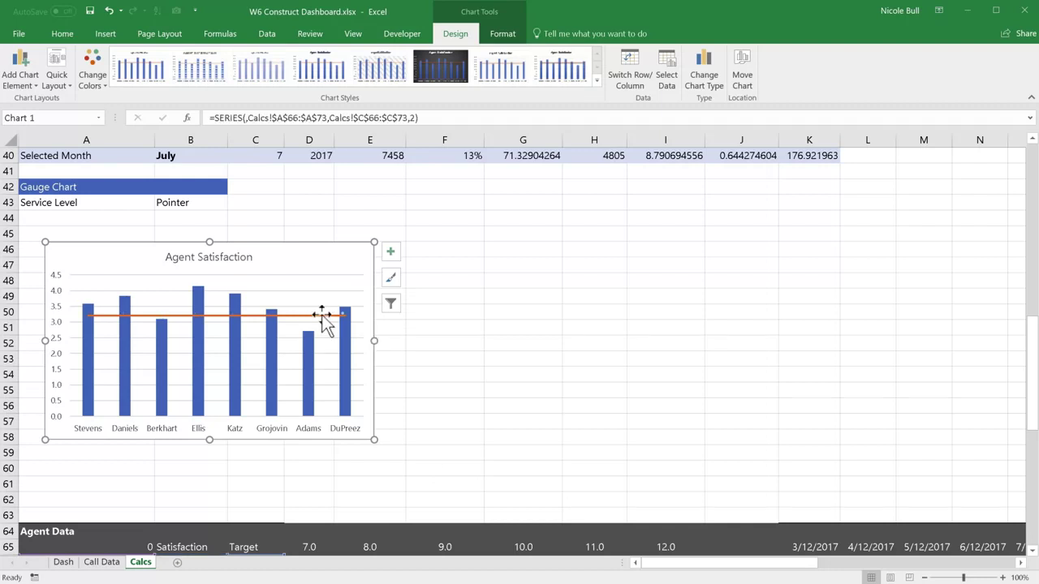
right_click(322, 316)
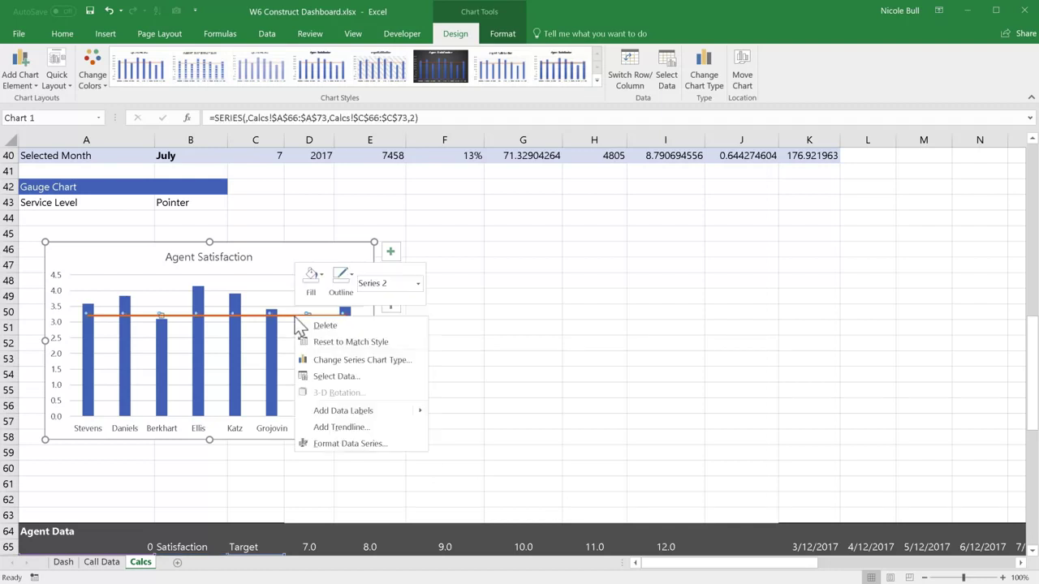
click(351, 443)
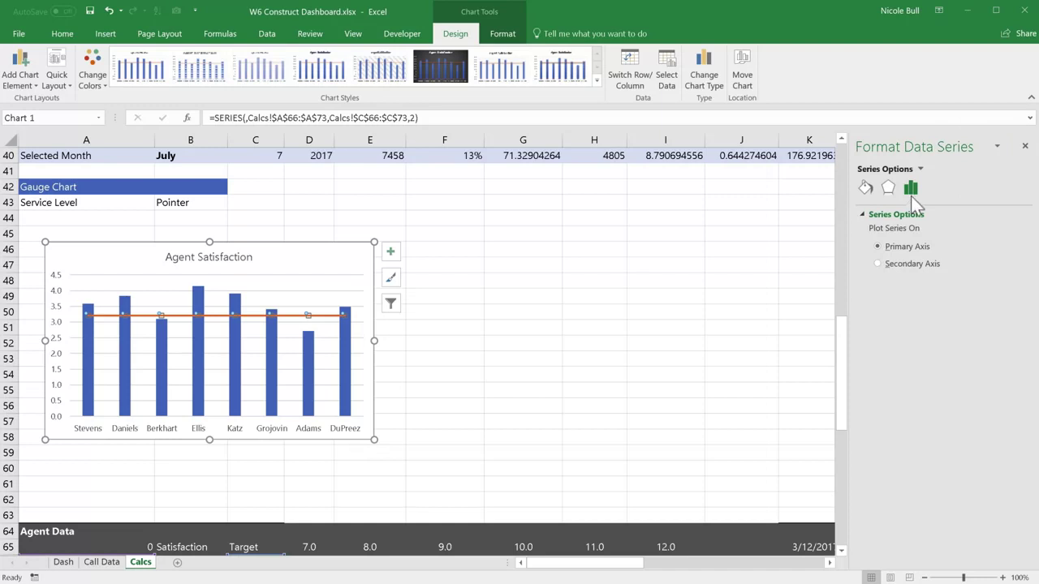
click(886, 194)
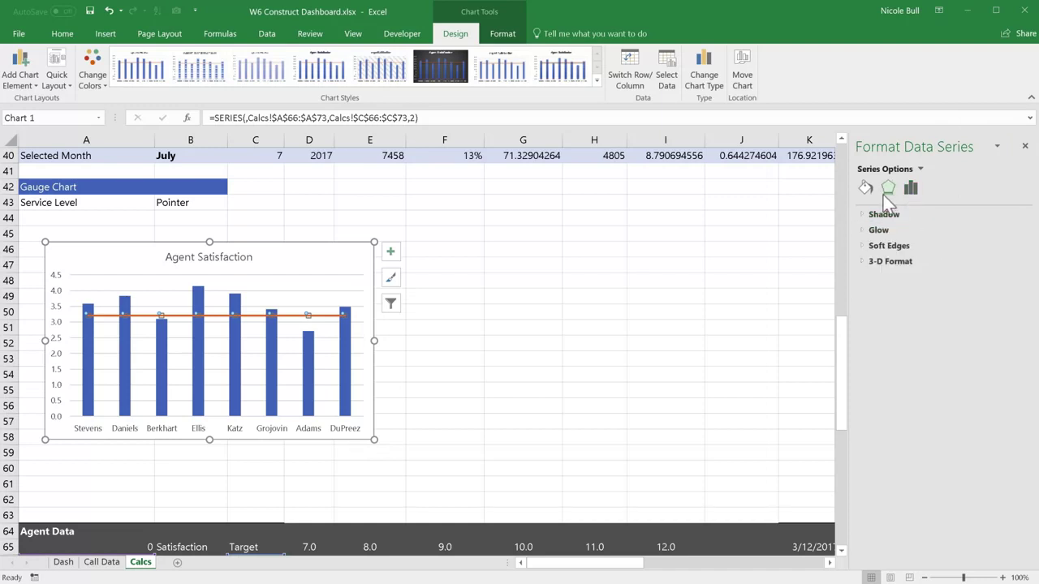
click(866, 189)
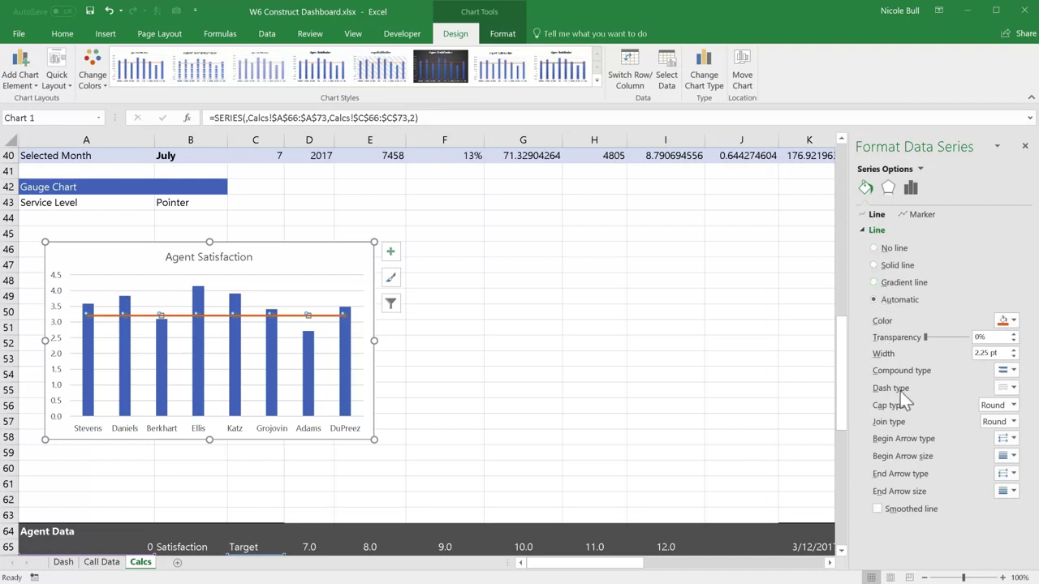
click(1007, 388)
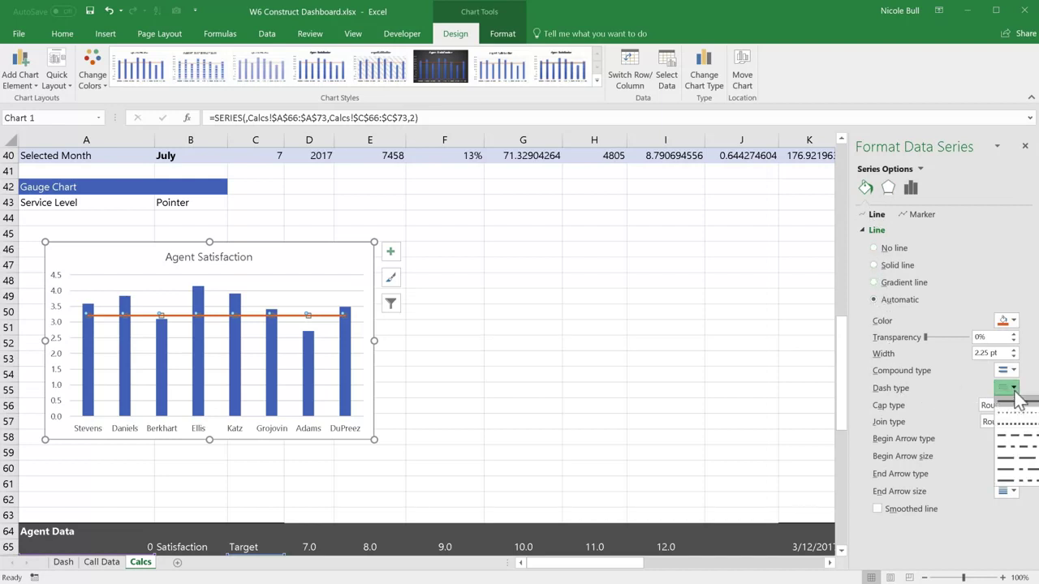
click(1012, 422)
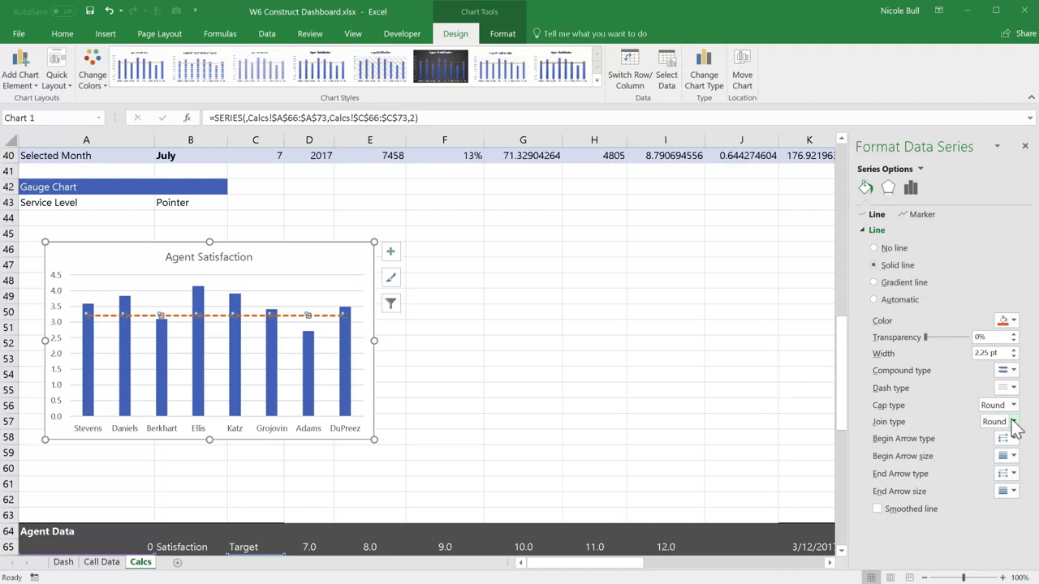
Remove the major horizontal gridlines from the Agent Satisfaction chart.
click(334, 277)
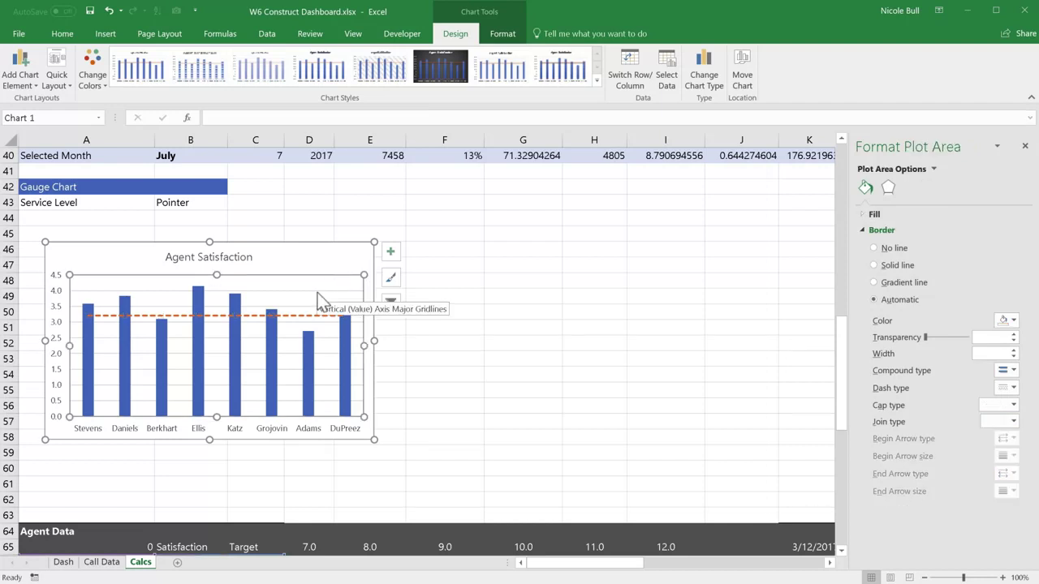
click(316, 292)
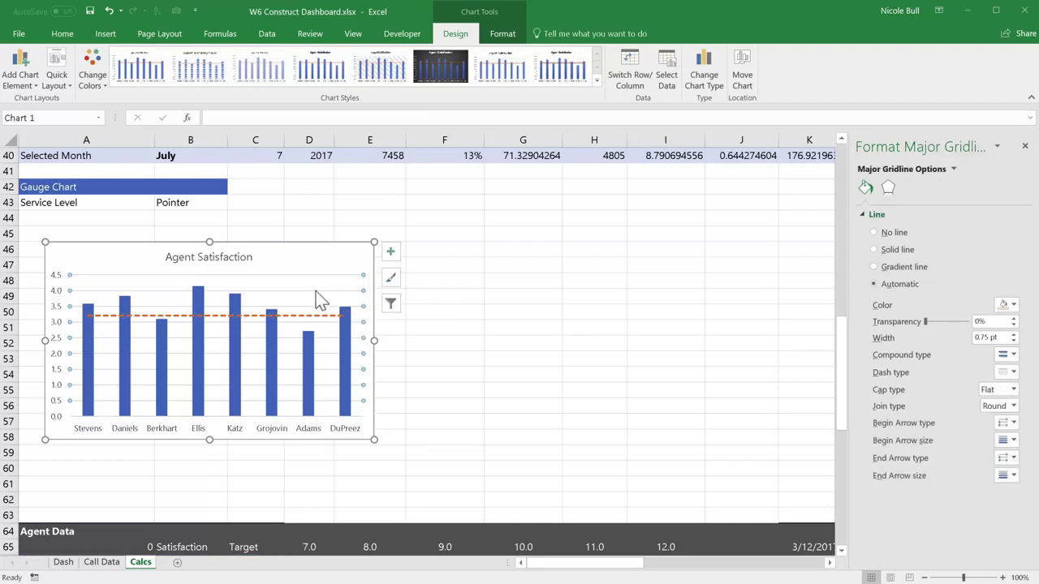
click(317, 292)
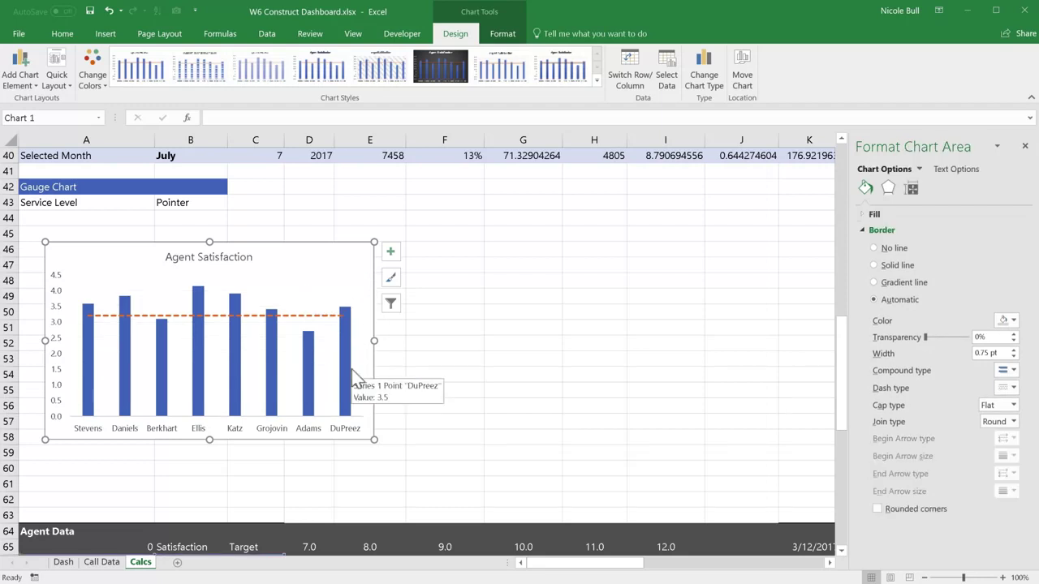
Set the Agent Satisfaction chart's vertical axis maximum to 5.0 and its major unit to 1.0.
click(63, 298)
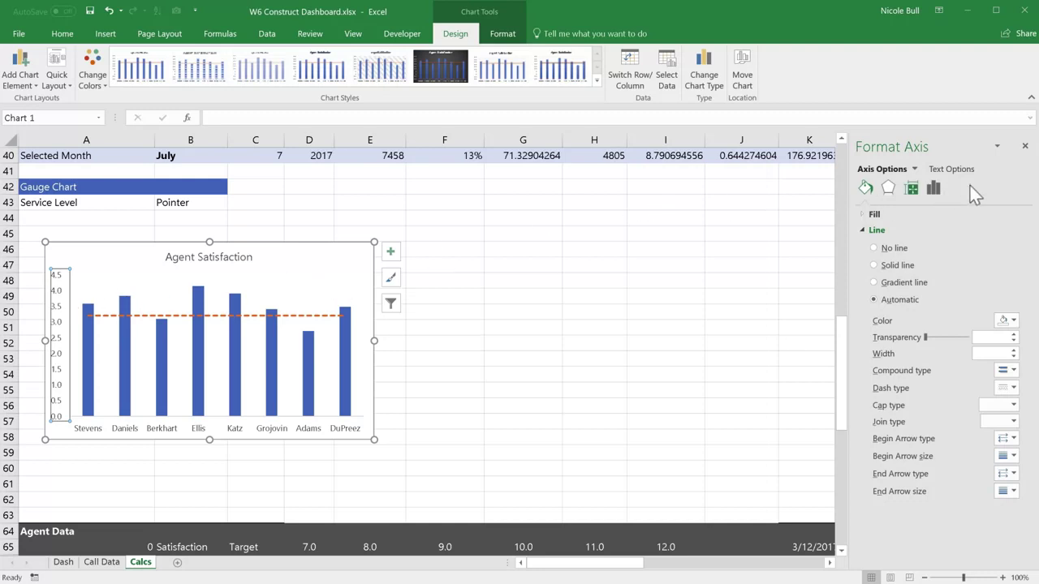
click(933, 189)
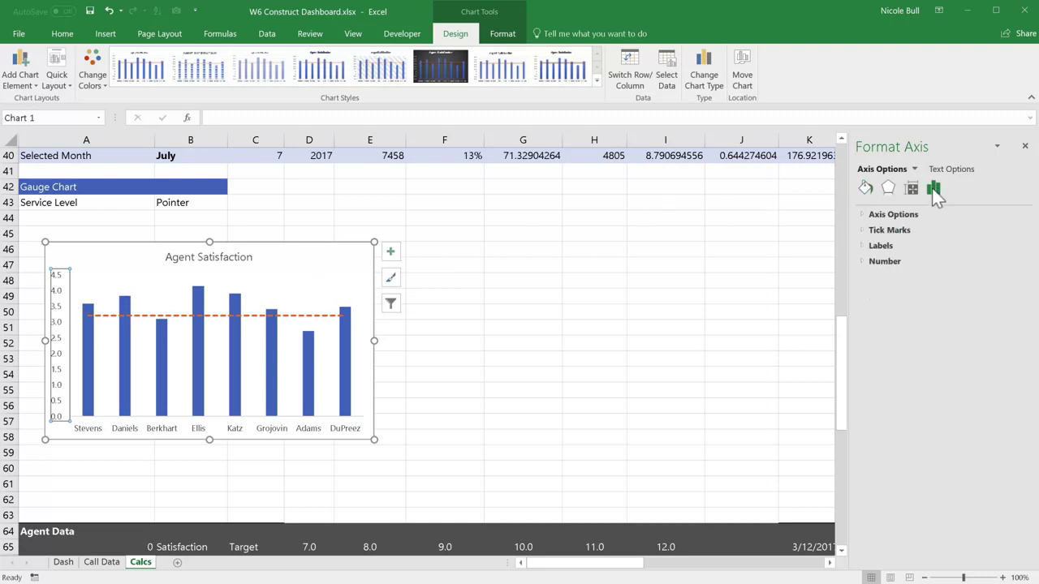
click(893, 215)
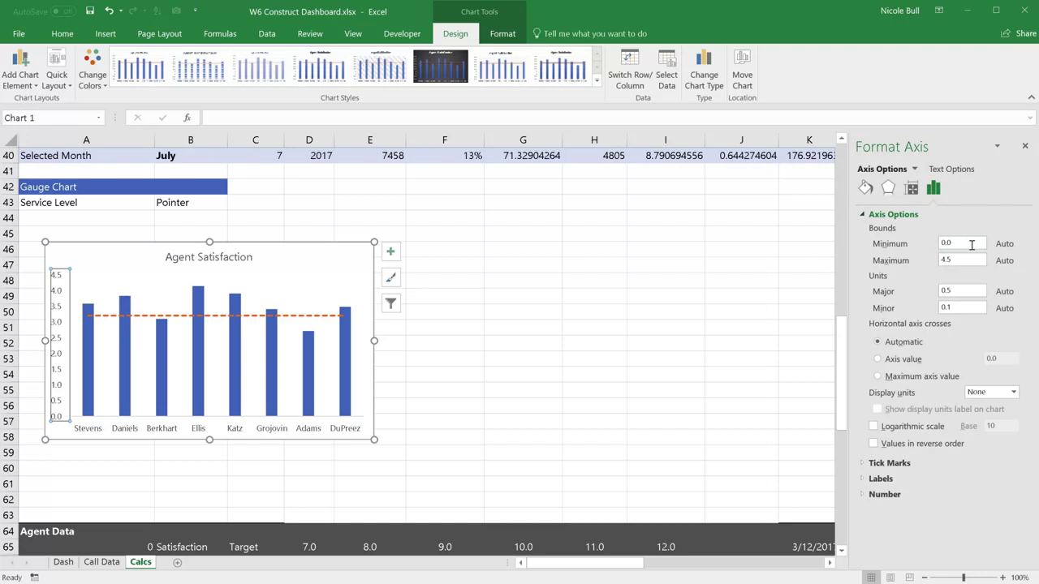
drag(972, 245, 922, 262)
text(5)
click(960, 290)
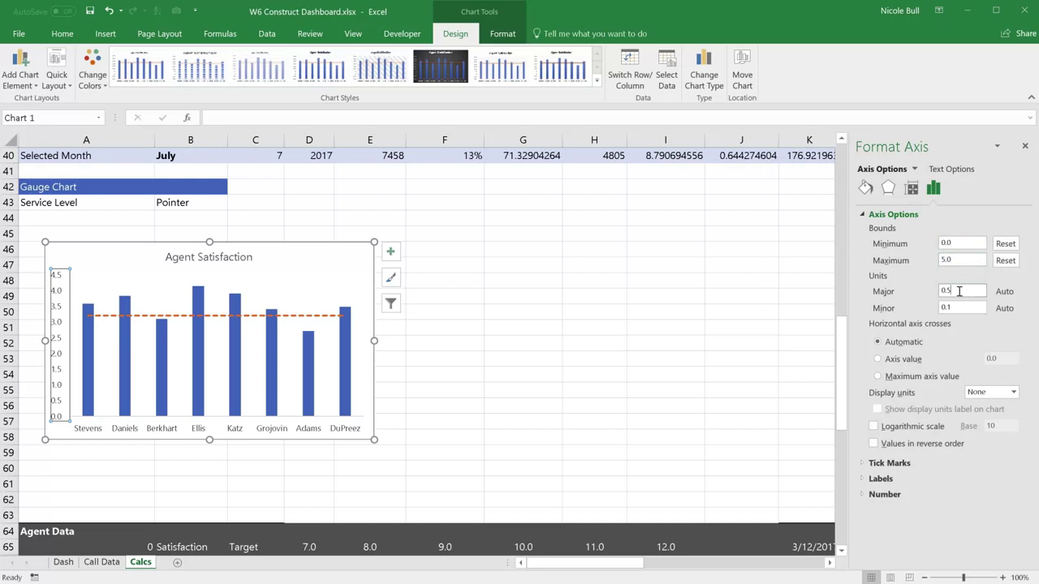
drag(959, 291, 929, 300)
text(1)
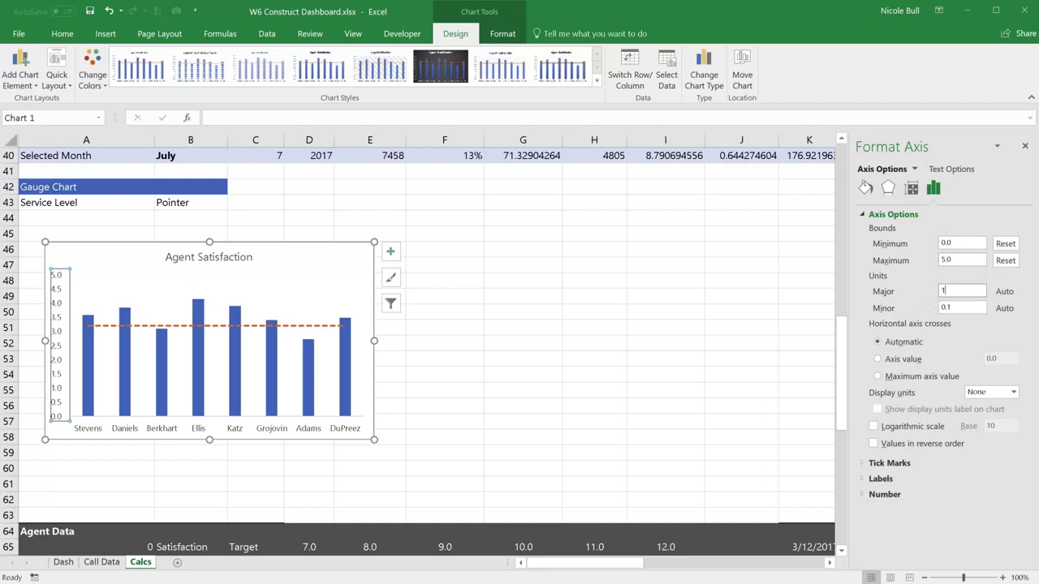
click(960, 310)
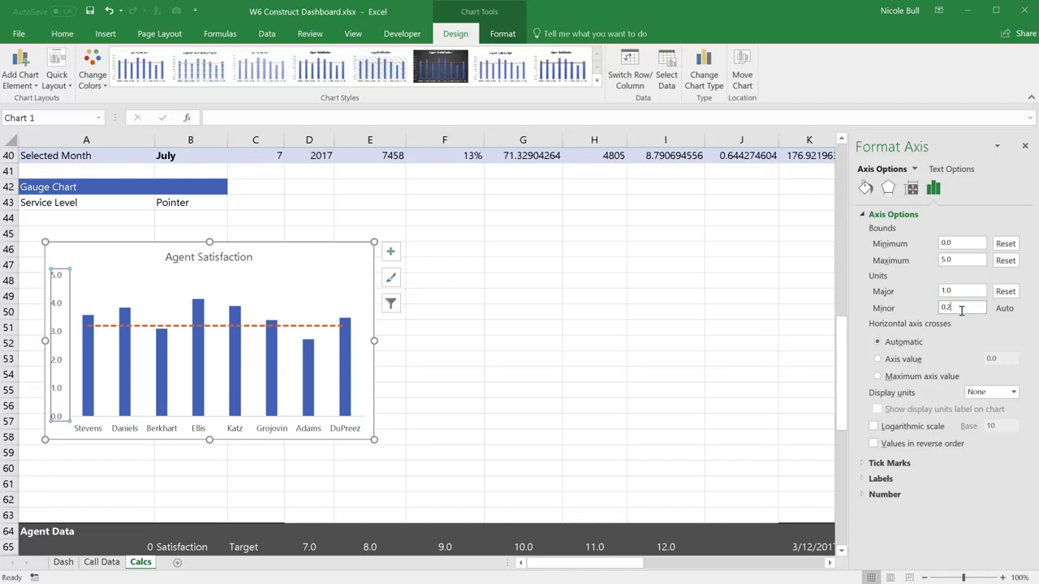
Position the Agent Satisfaction chart title as a Centered Overlay and select the whole chart.
click(392, 252)
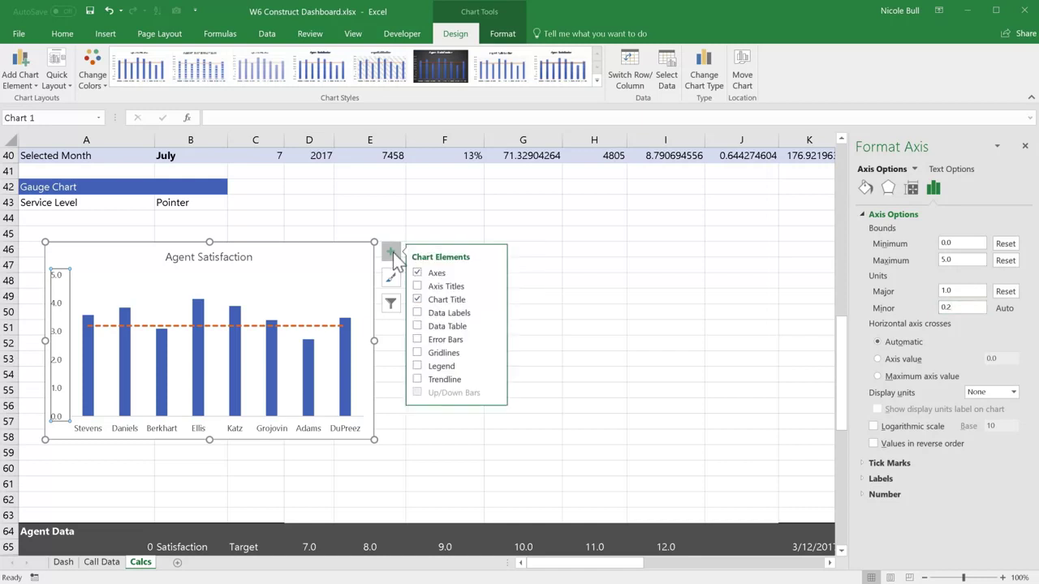
click(495, 298)
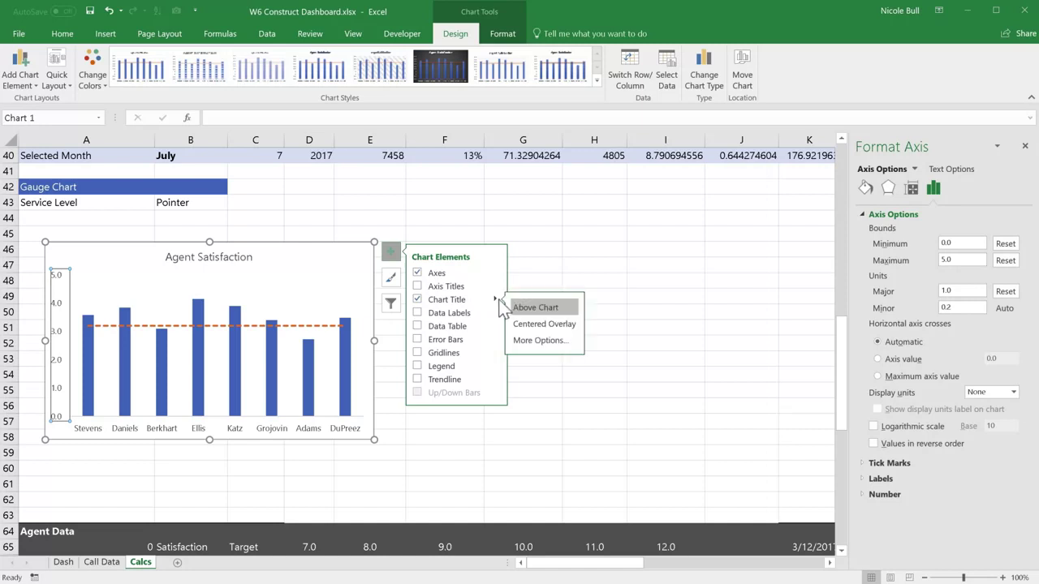
click(545, 325)
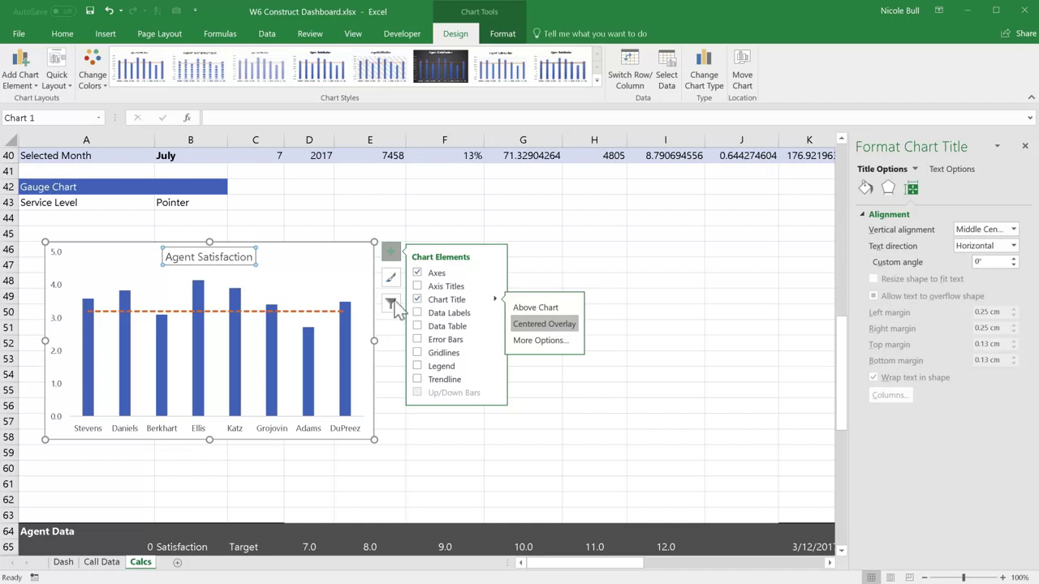
click(375, 291)
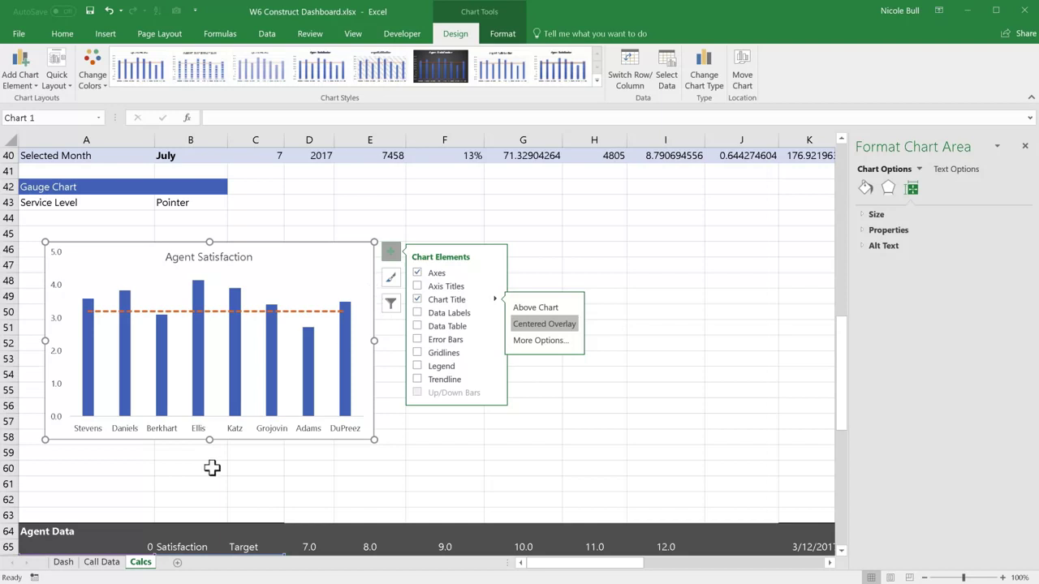
Copy the Agent Satisfaction chart to the Dash sheet and place it in the upper-left corner of the empty panel below the KPI cards.
click(68, 560)
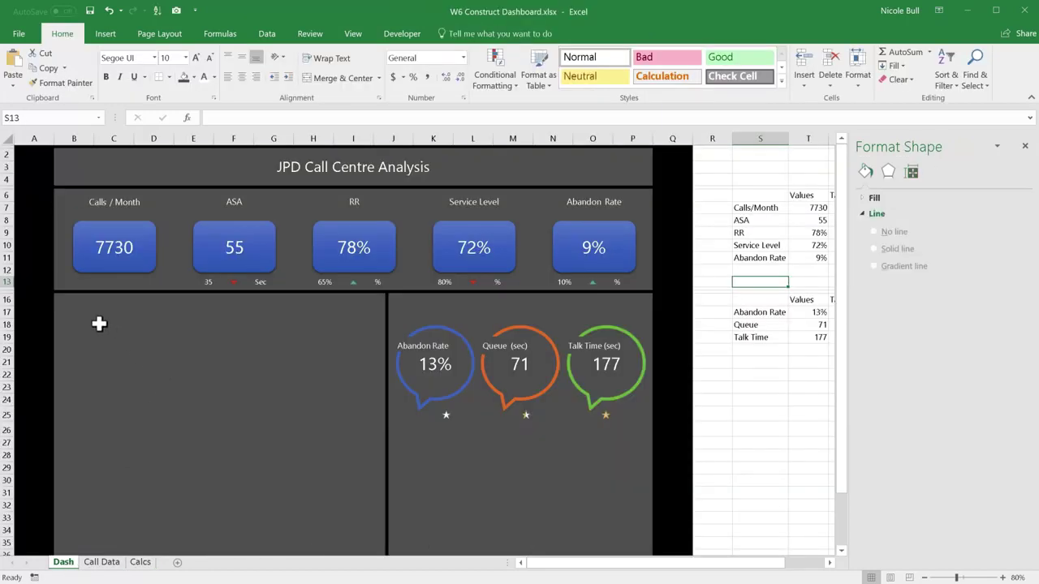
click(99, 324)
click(81, 313)
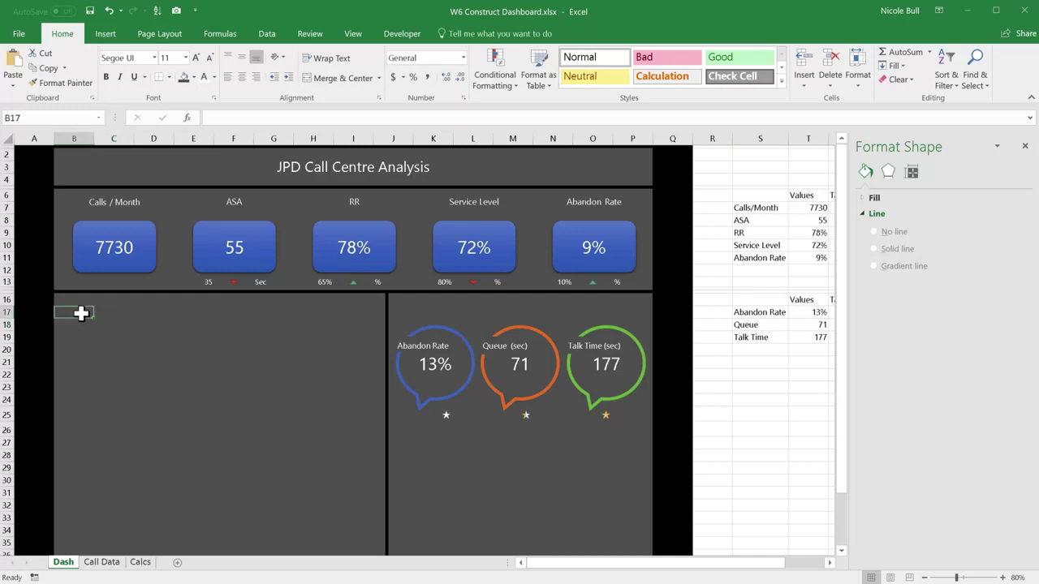
key(ctrl+v)
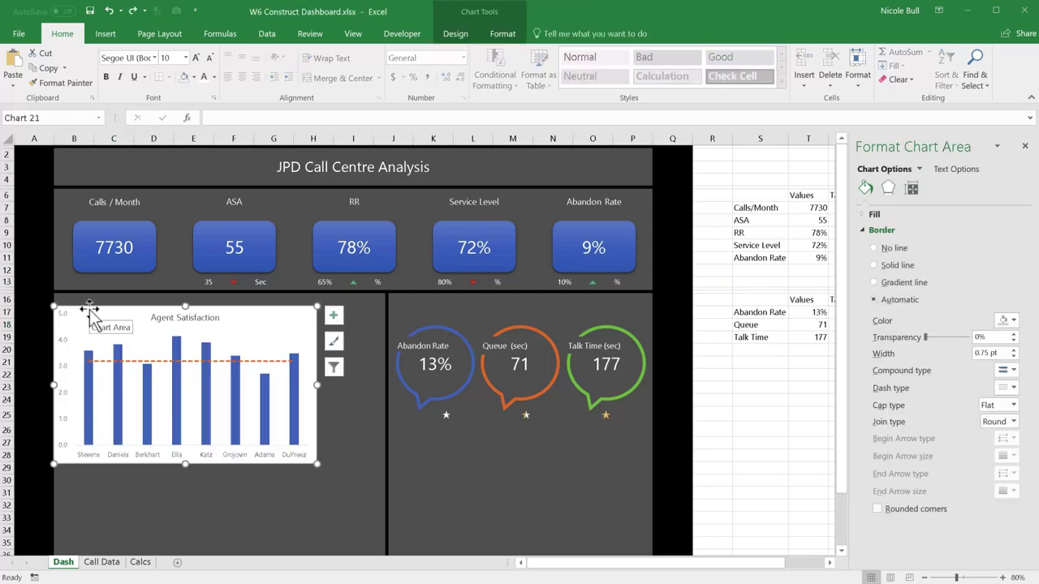
drag(94, 302, 93, 302)
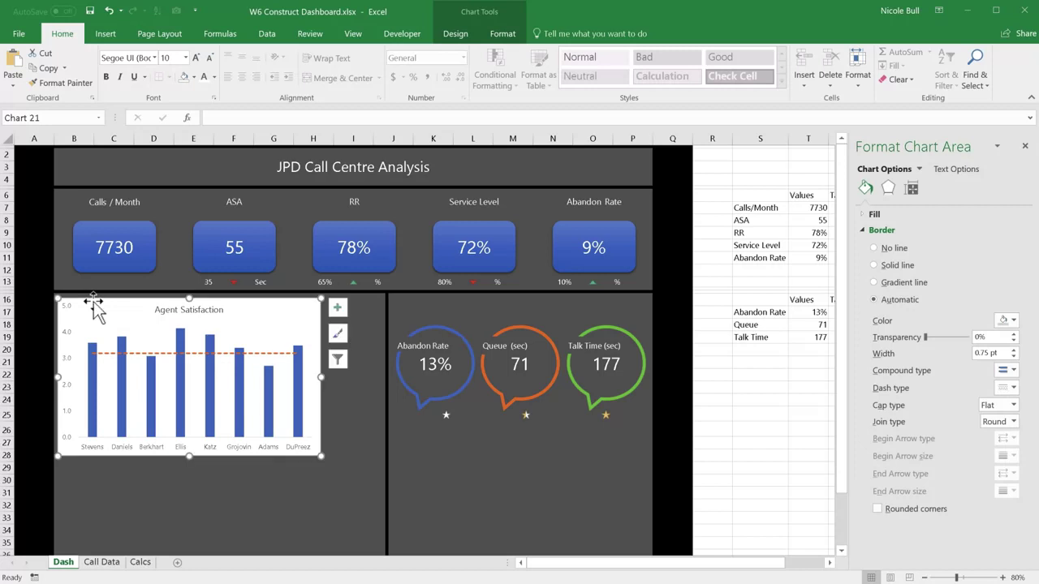
Remove the outline and fill from the Agent Satisfaction chart on the Dash sheet.
click(503, 34)
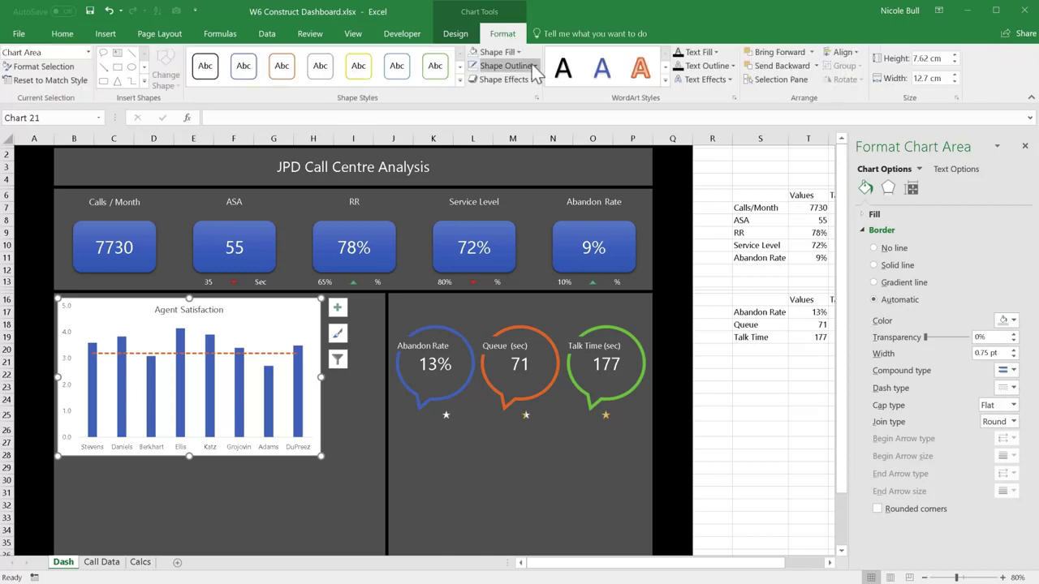
click(531, 66)
click(503, 219)
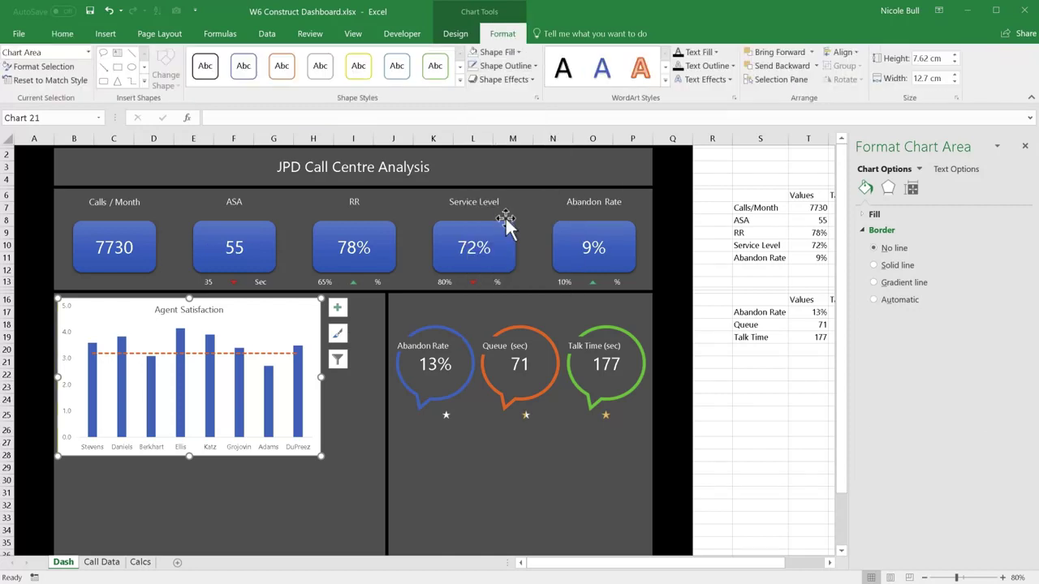
click(520, 52)
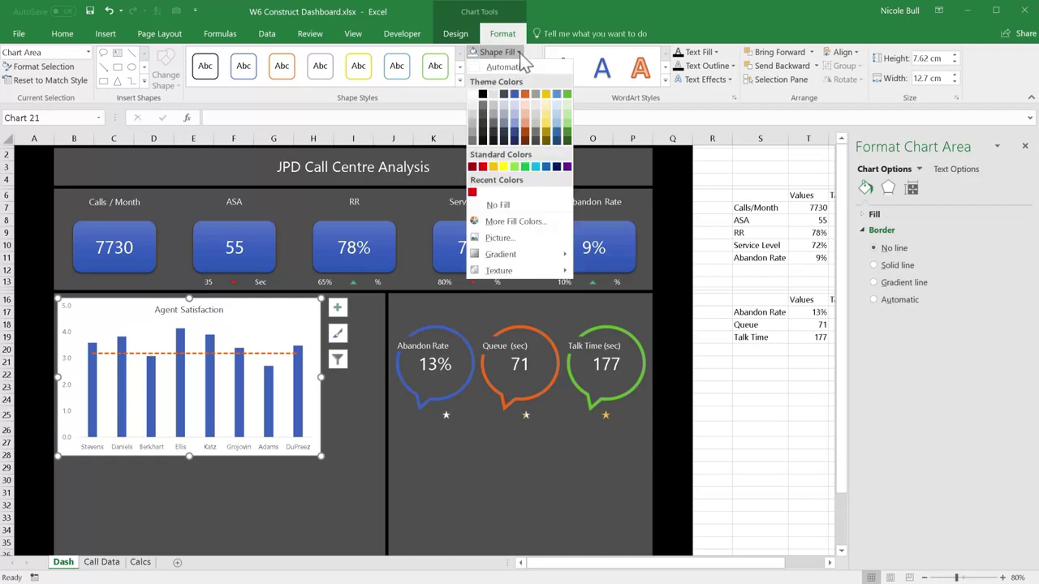
click(503, 206)
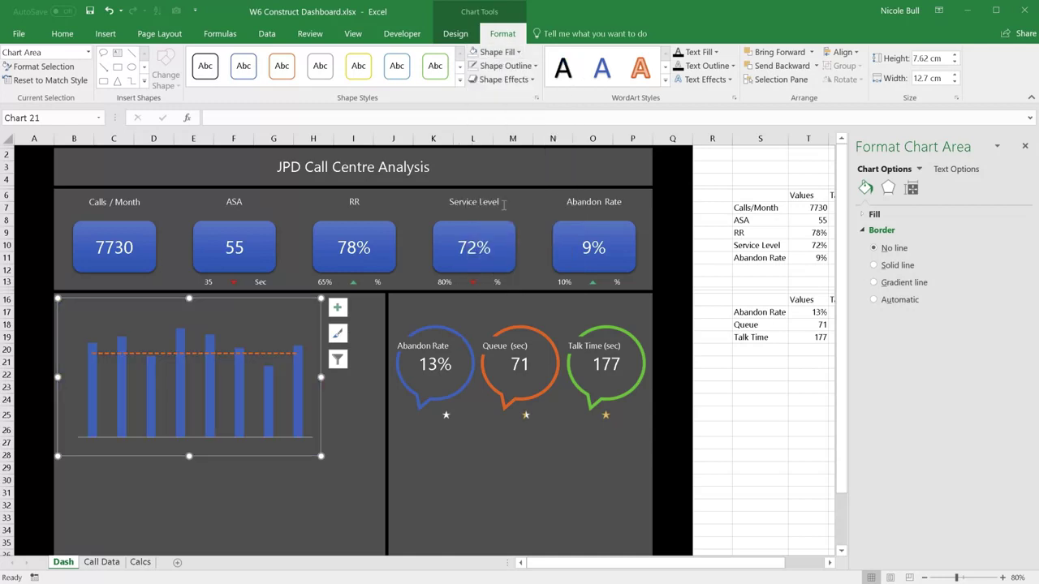
Set the Agent Satisfaction chart's text to white and shrink the chart to span about columns B to G and rows 16 to 26.
click(62, 36)
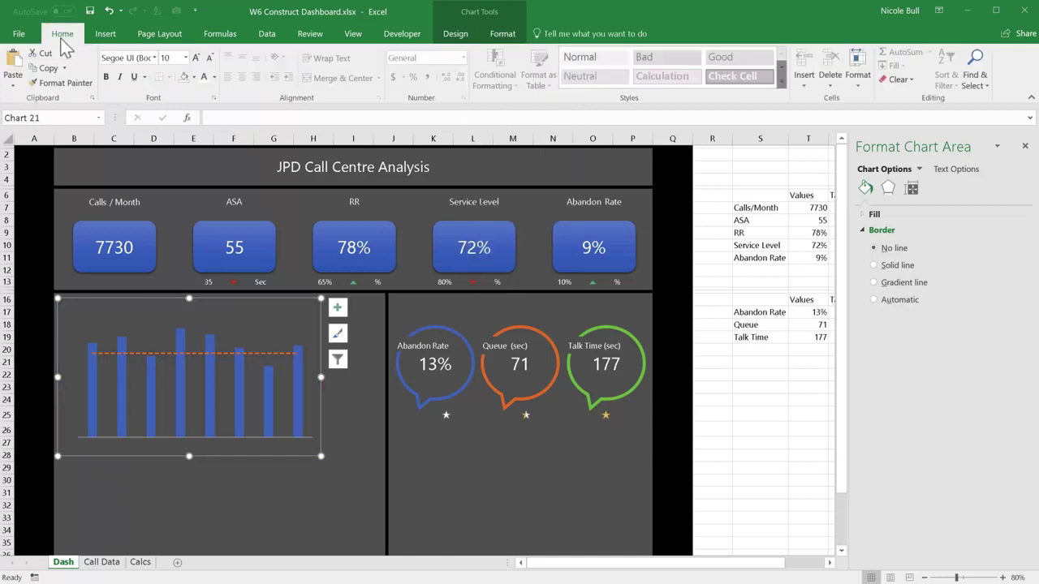
click(204, 81)
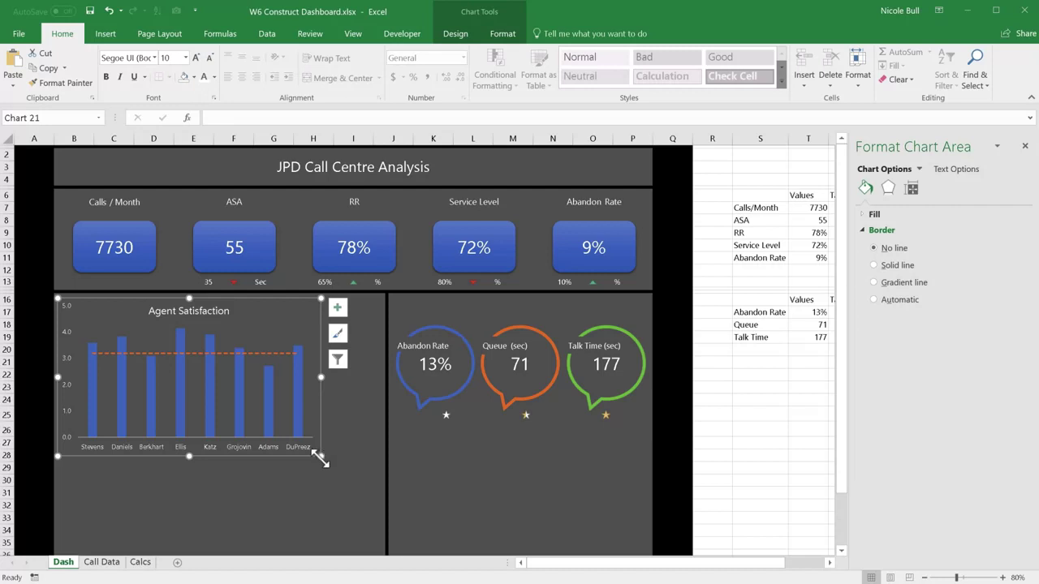
drag(321, 459, 284, 439)
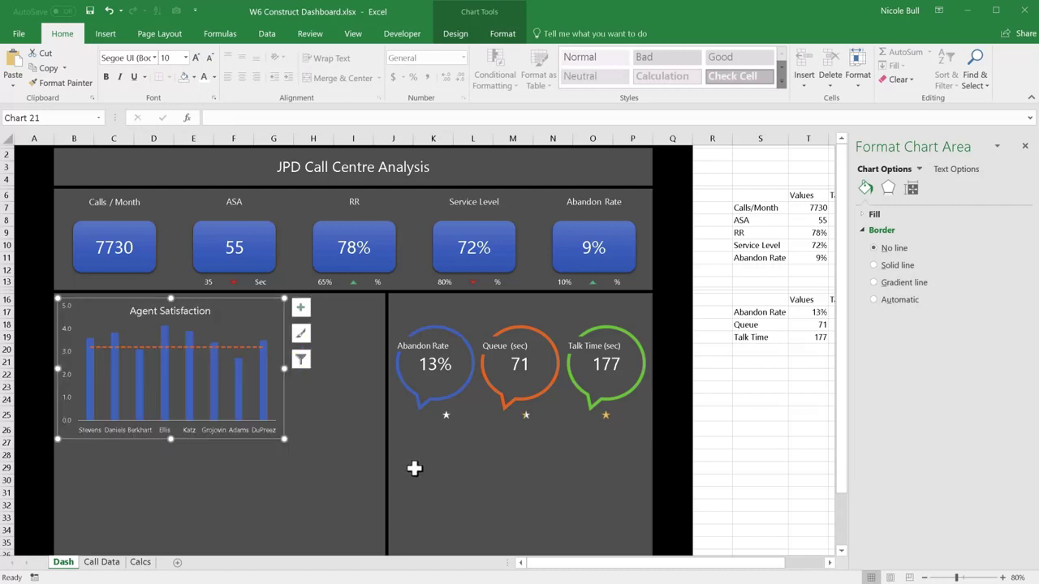
click(341, 455)
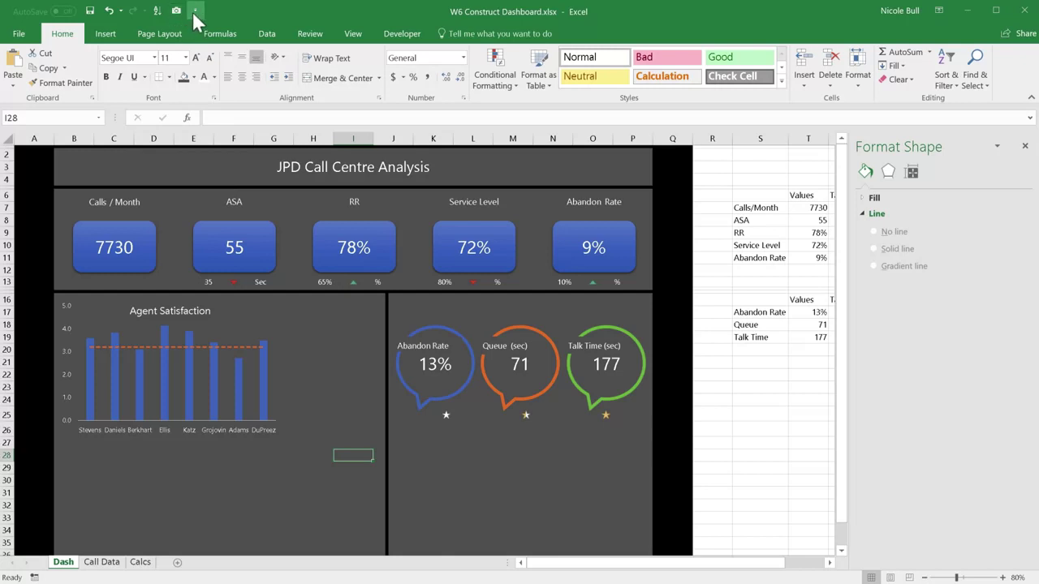
Examine the commands not in the ribbon in the Quick Access Toolbar customization options and close them without changes.
click(193, 12)
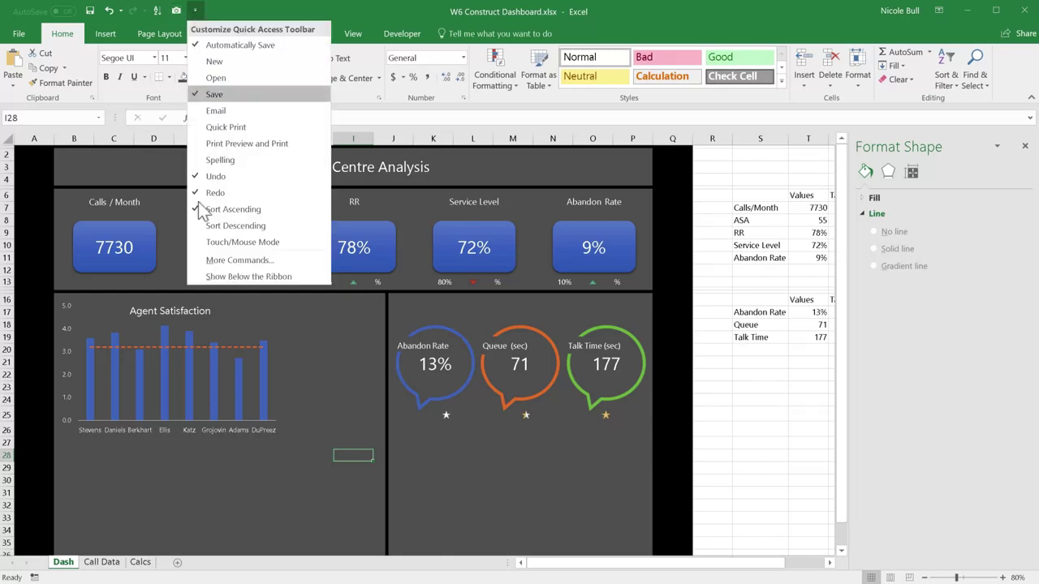
click(224, 261)
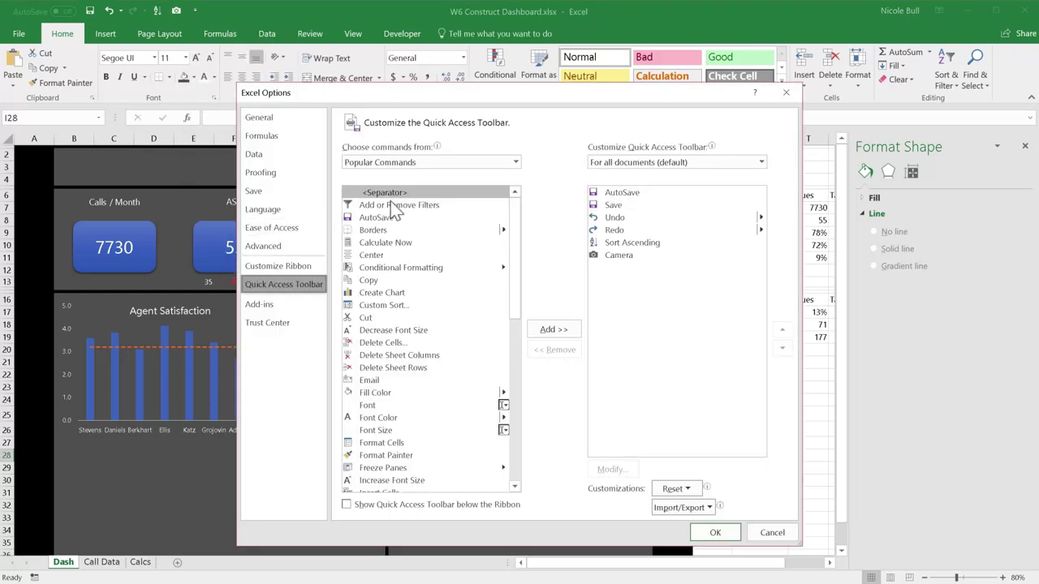
click(515, 162)
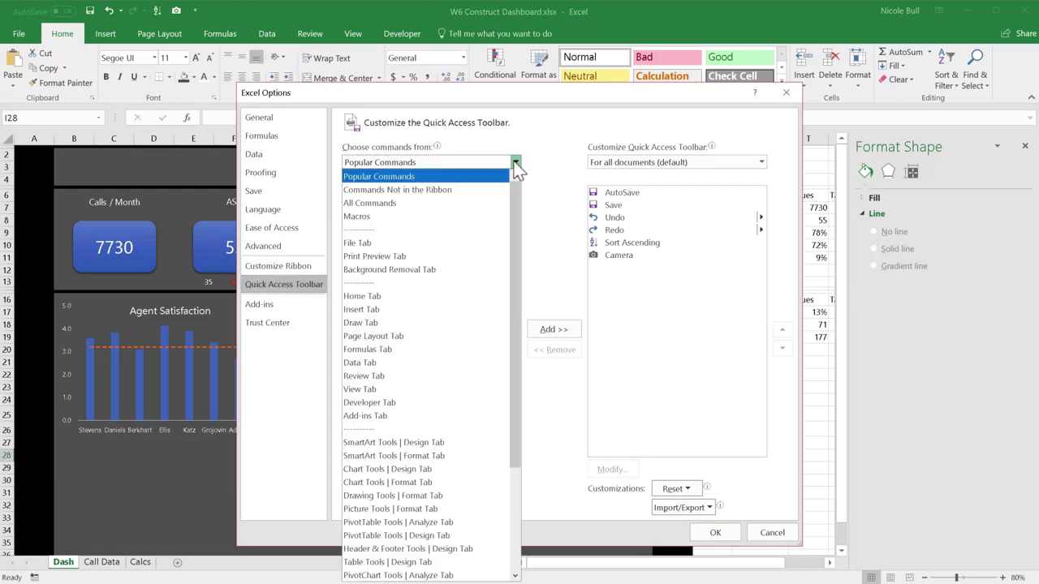
click(441, 189)
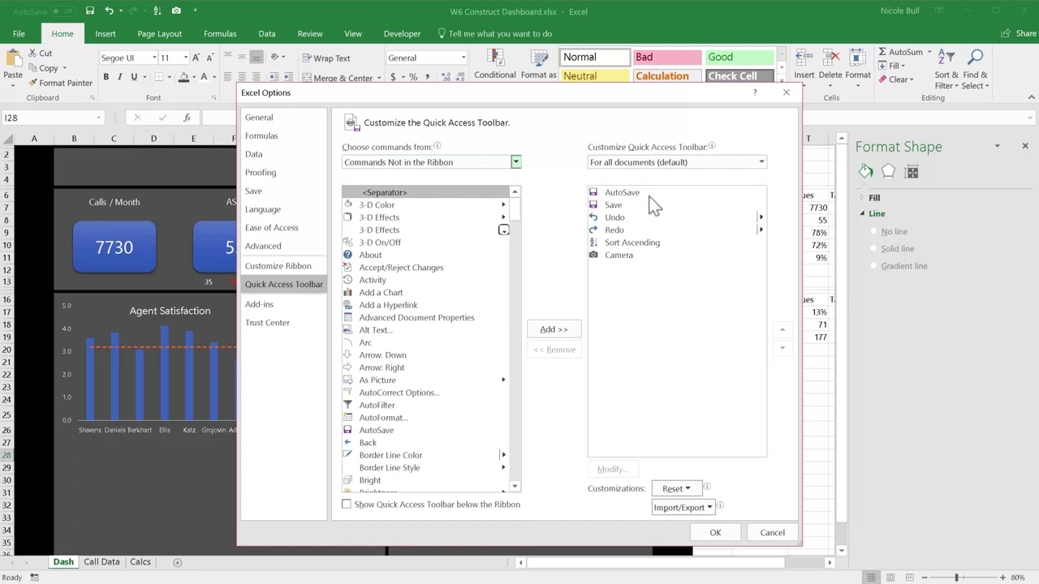
click(772, 534)
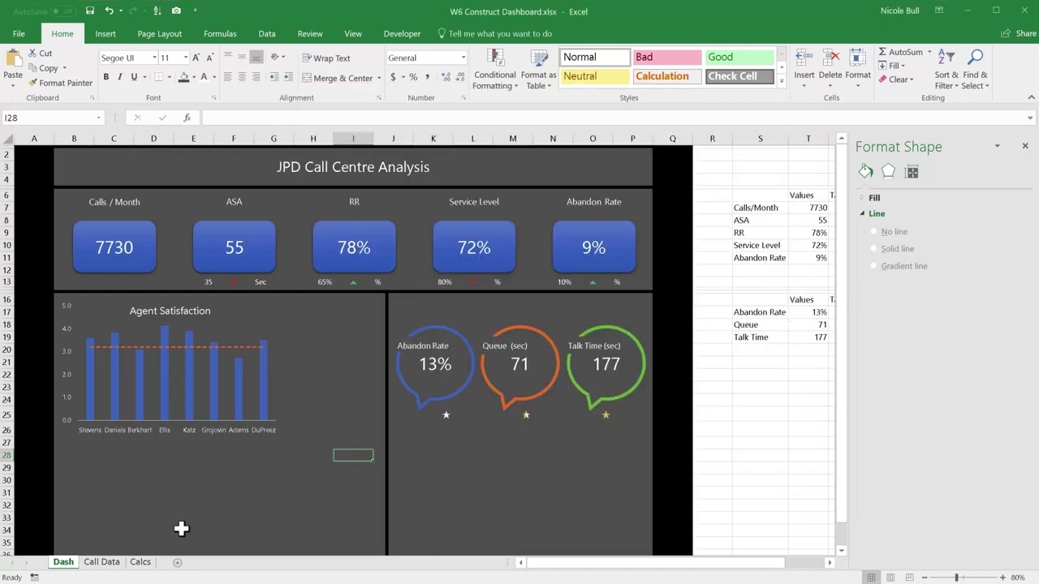
Capture the agent names and sparklines in cells A83:B90 of the Calcs sheet with the Camera tool.
click(140, 563)
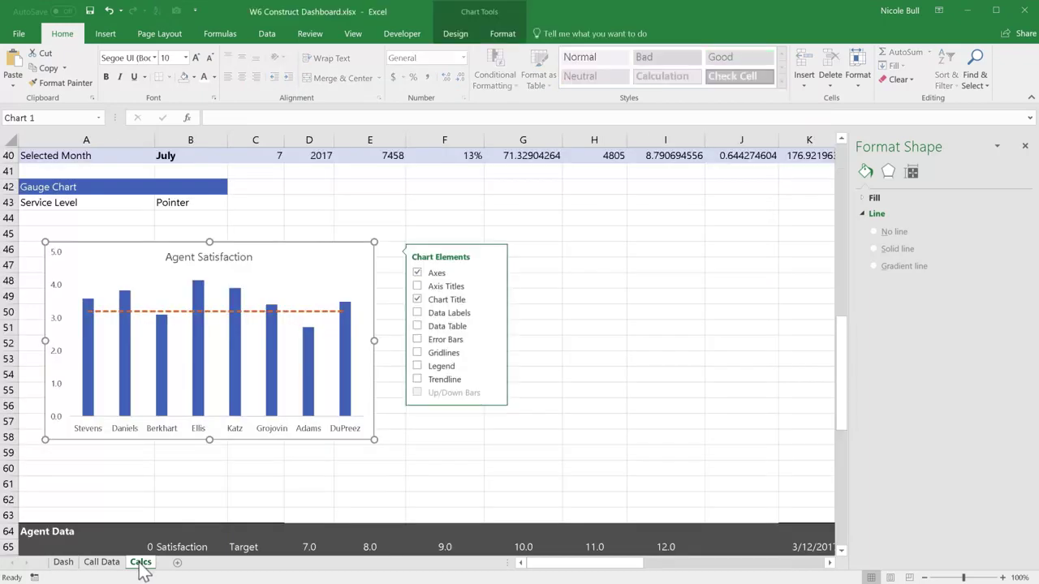
drag(844, 337, 842, 500)
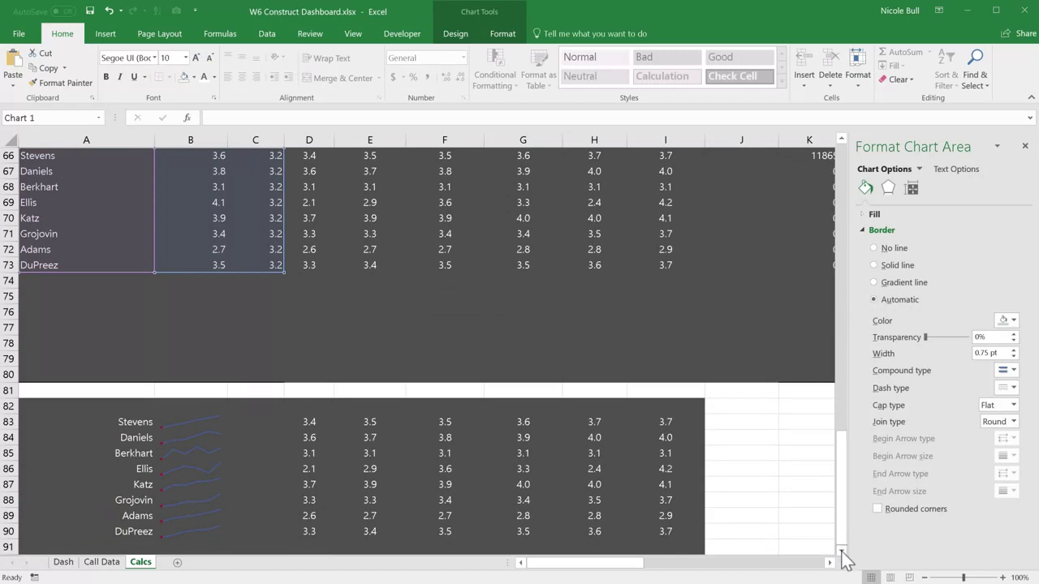
click(842, 550)
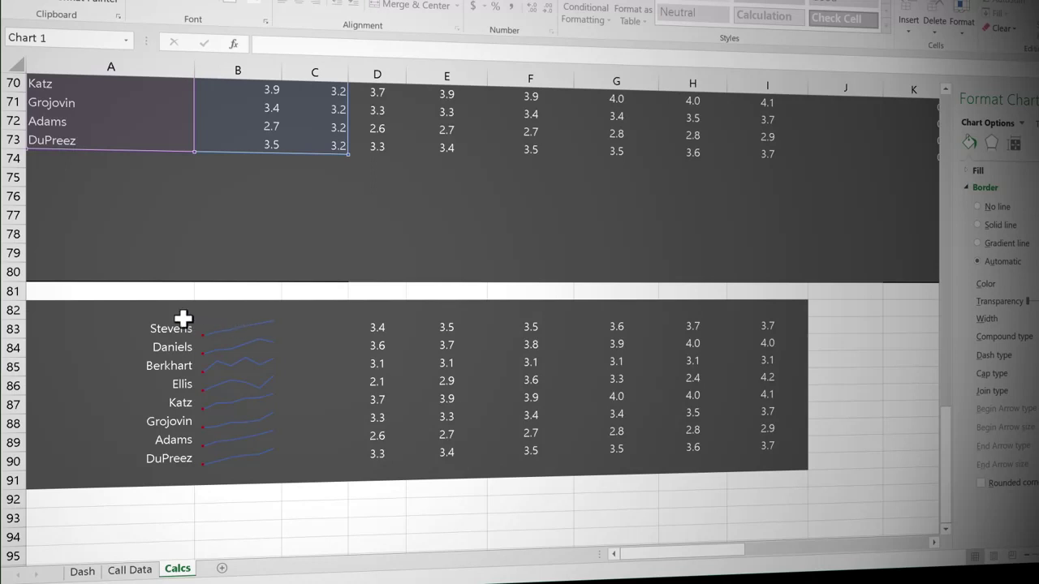
drag(166, 318, 234, 376)
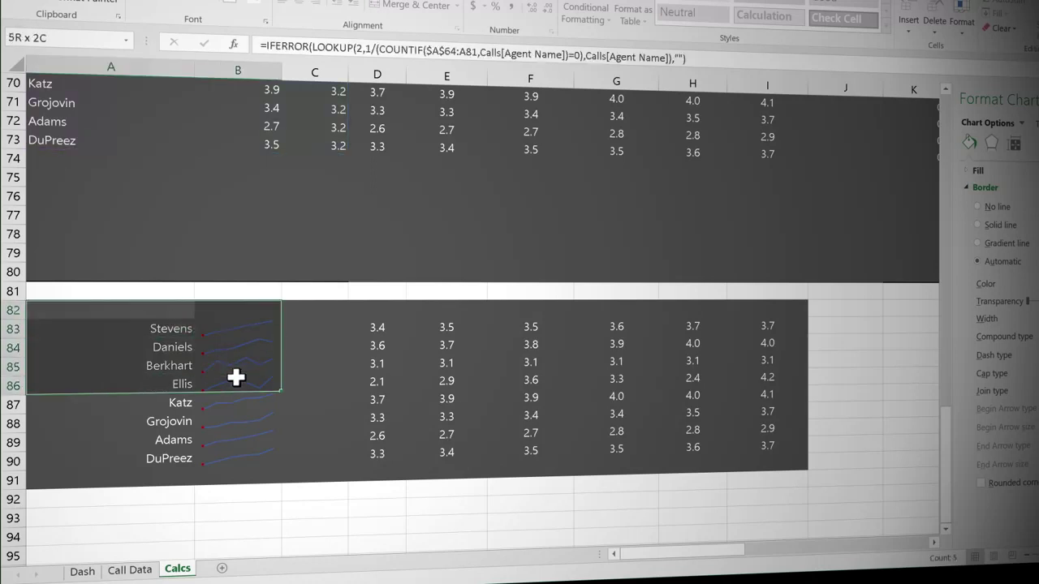
drag(142, 330, 258, 460)
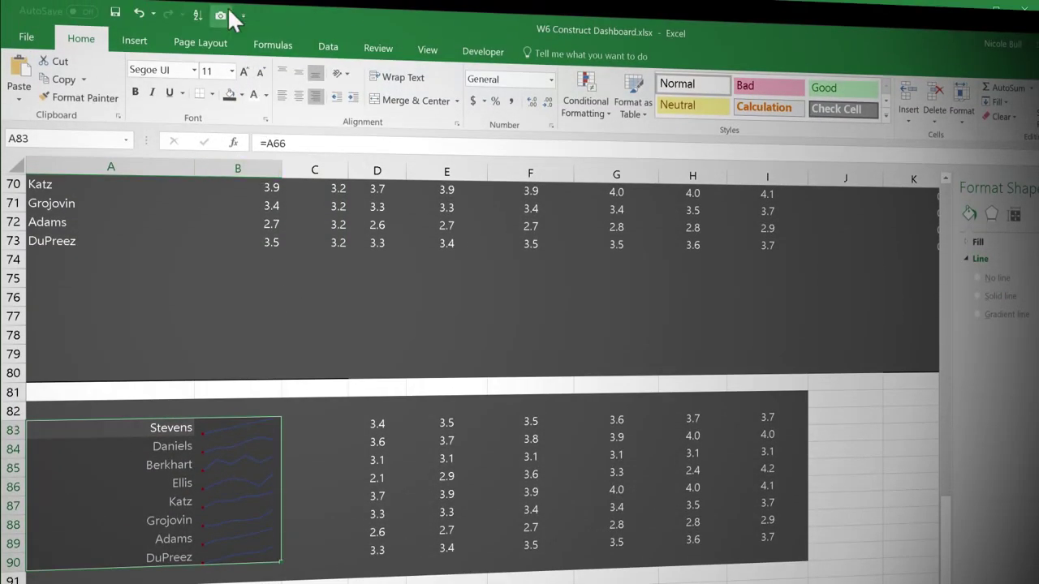
click(222, 16)
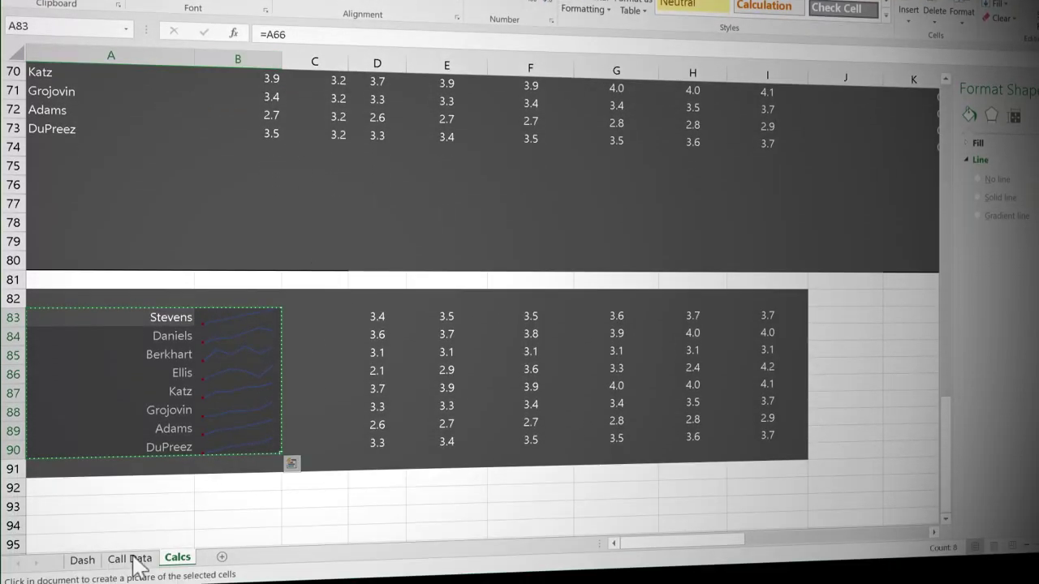
Place the linked sparkline picture on the Dash sheet starting at about cell H17 and remove its outline.
click(84, 560)
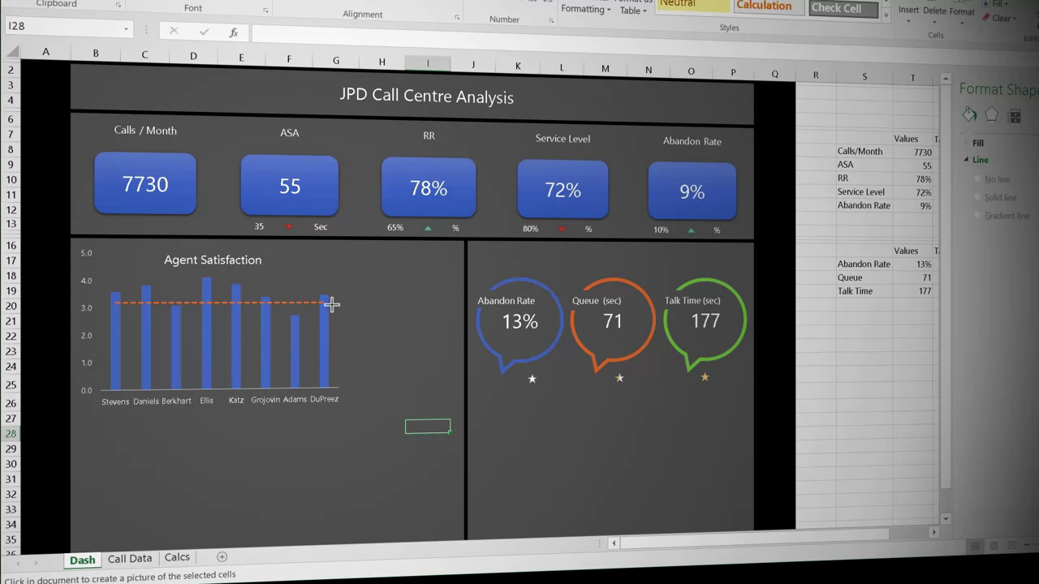
click(375, 260)
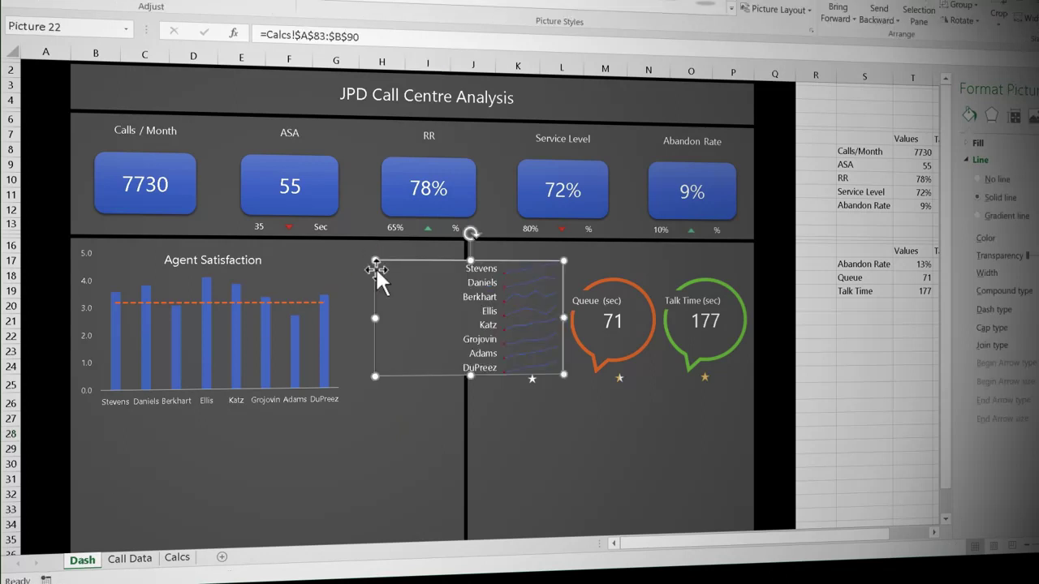
click(397, 437)
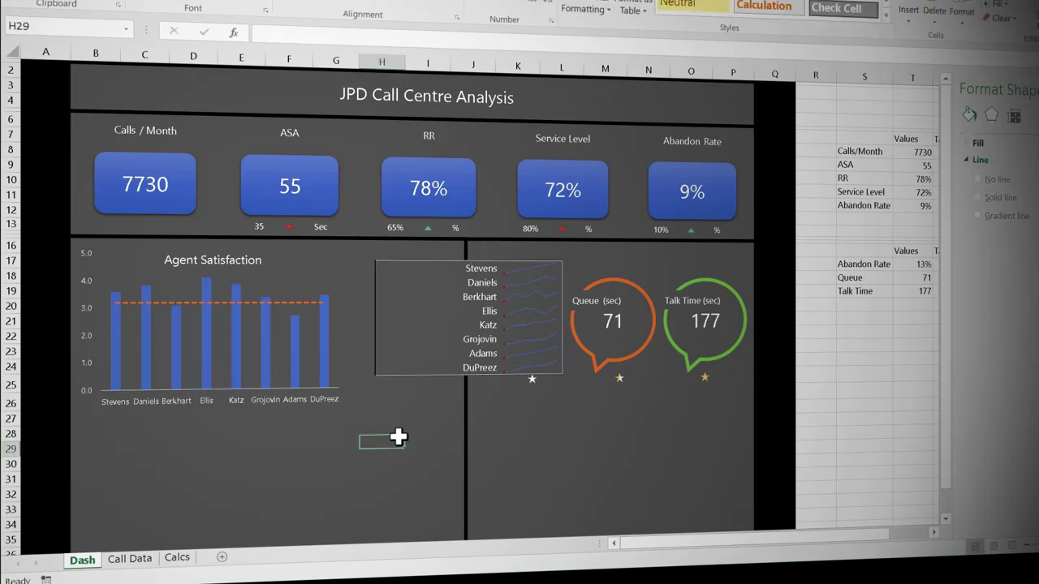
click(423, 360)
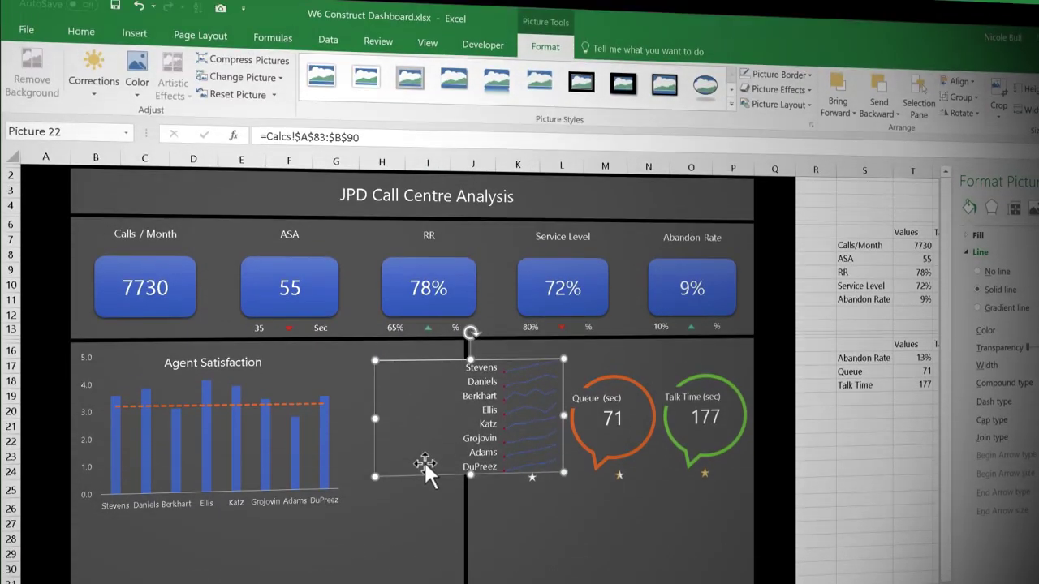
click(244, 96)
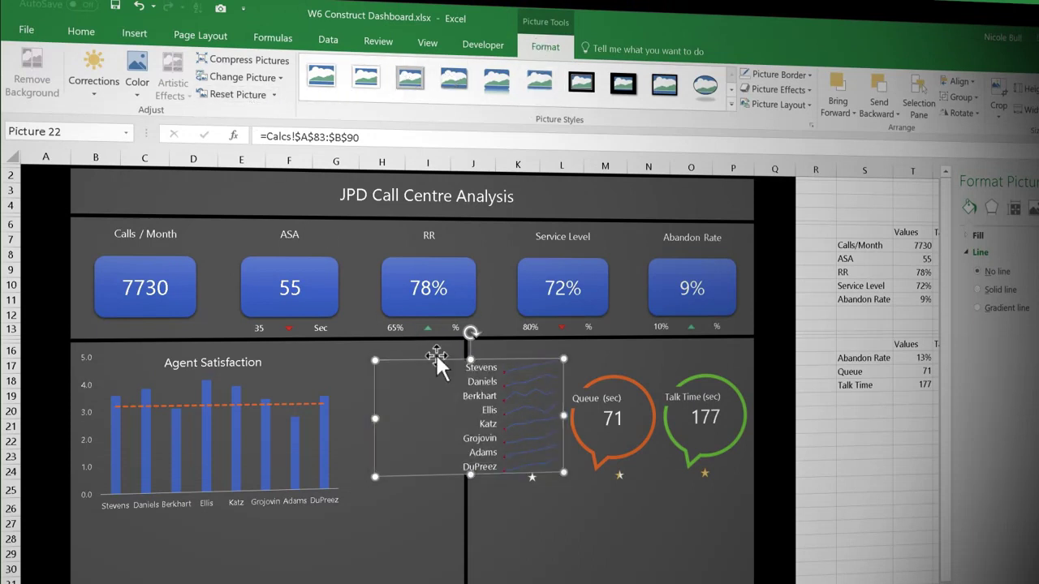
Move the sparkline picture against the inner edge of the Agent Satisfaction panel and stretch it down to about row 26.
drag(436, 364, 327, 369)
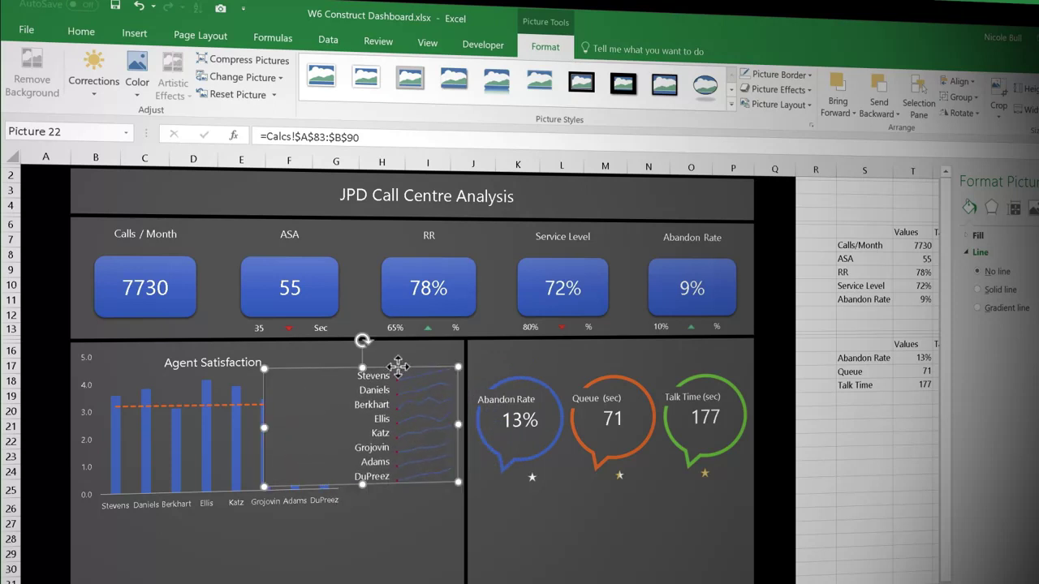
drag(397, 363, 398, 370)
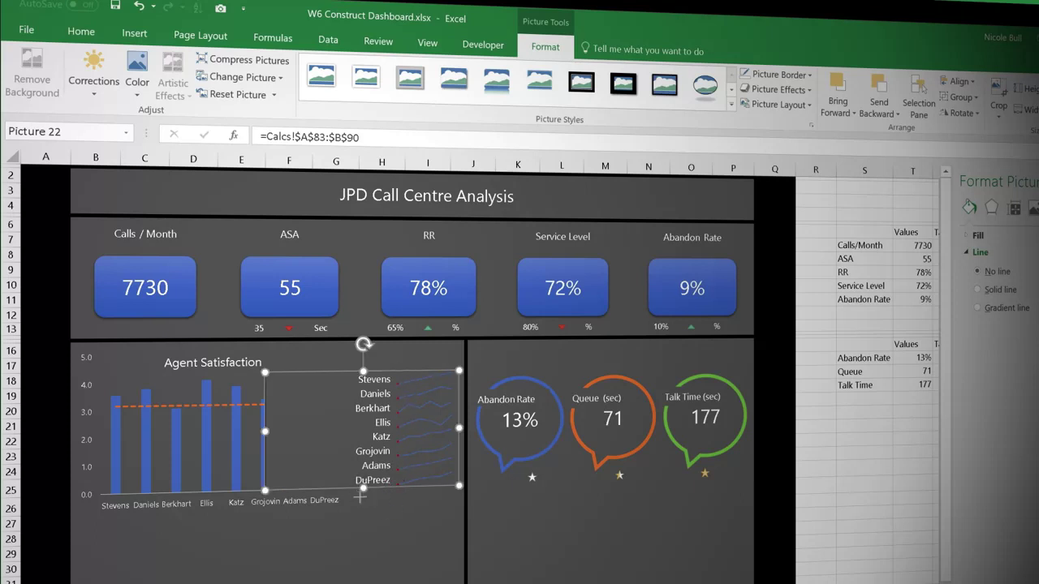
drag(362, 490, 361, 503)
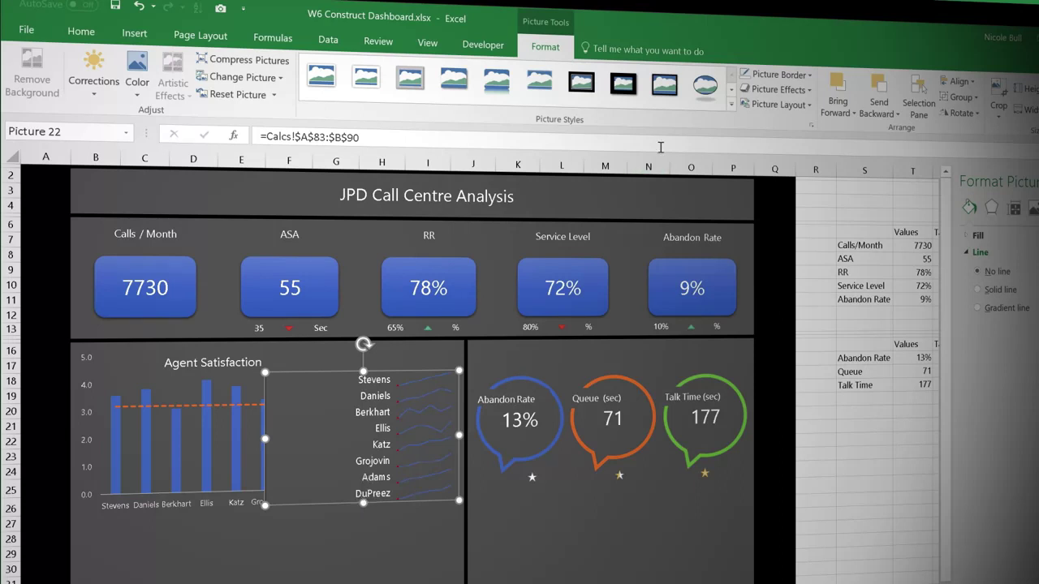
Send the sparkline picture behind the Agent Satisfaction chart and narrow the chart to end around the middle of column G.
click(885, 114)
click(889, 146)
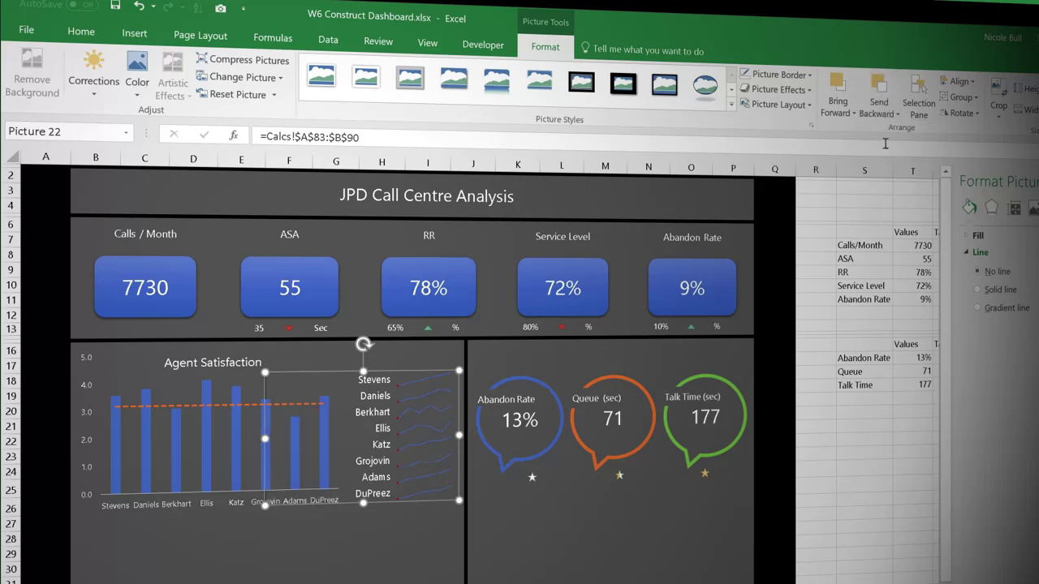
click(246, 448)
click(246, 448)
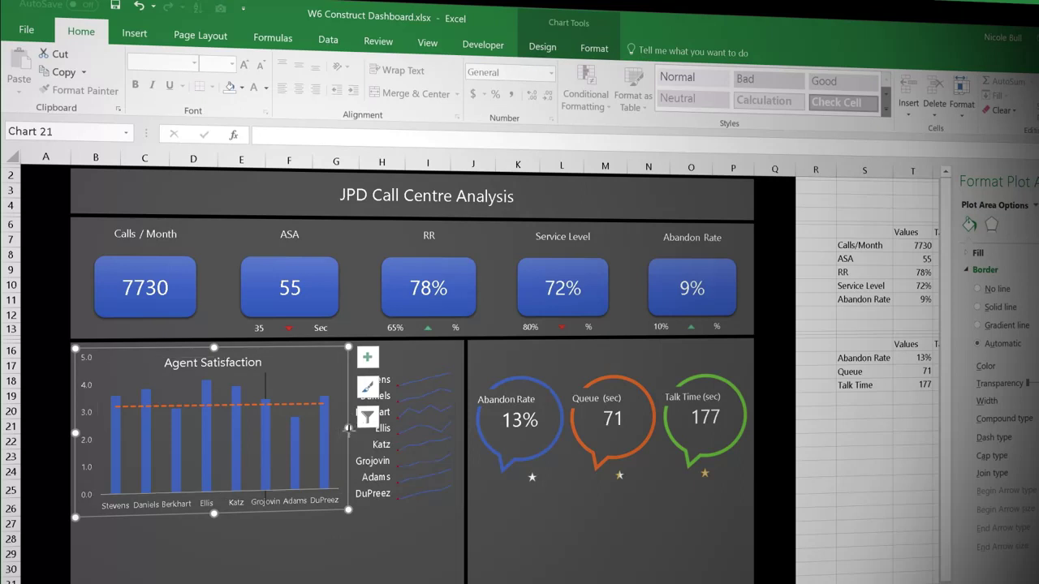
drag(346, 427, 325, 425)
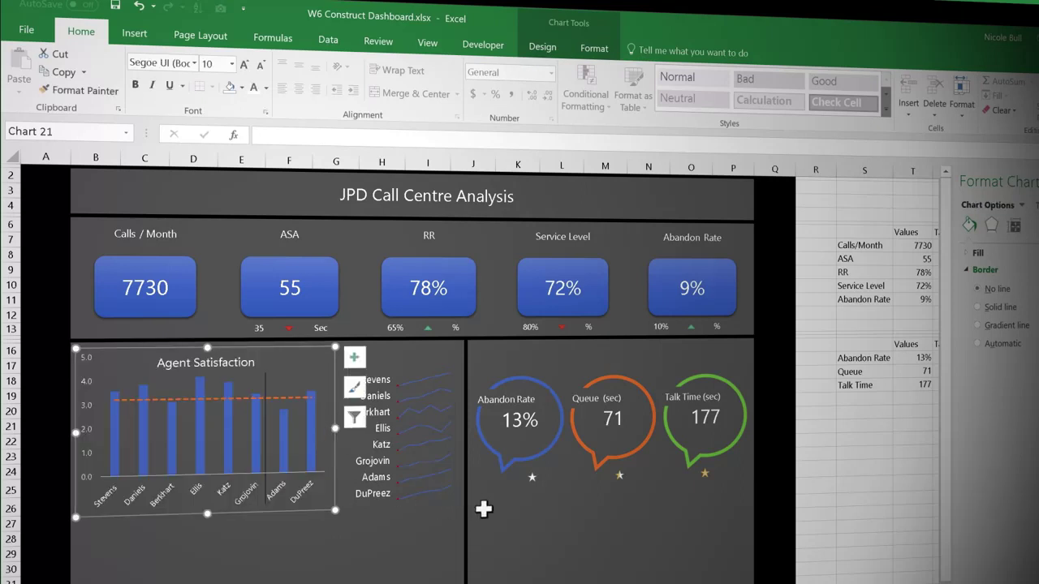
click(432, 536)
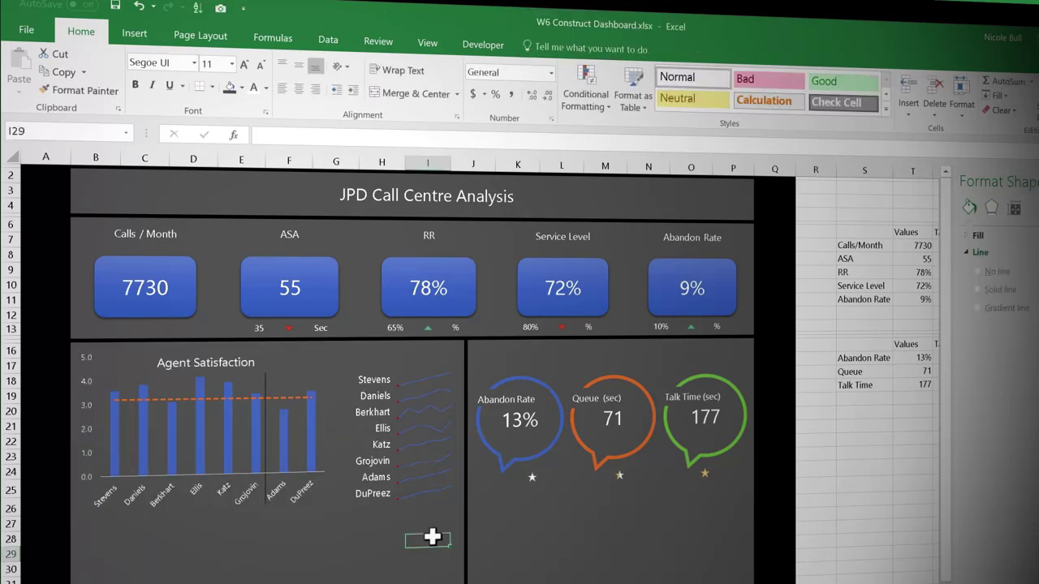